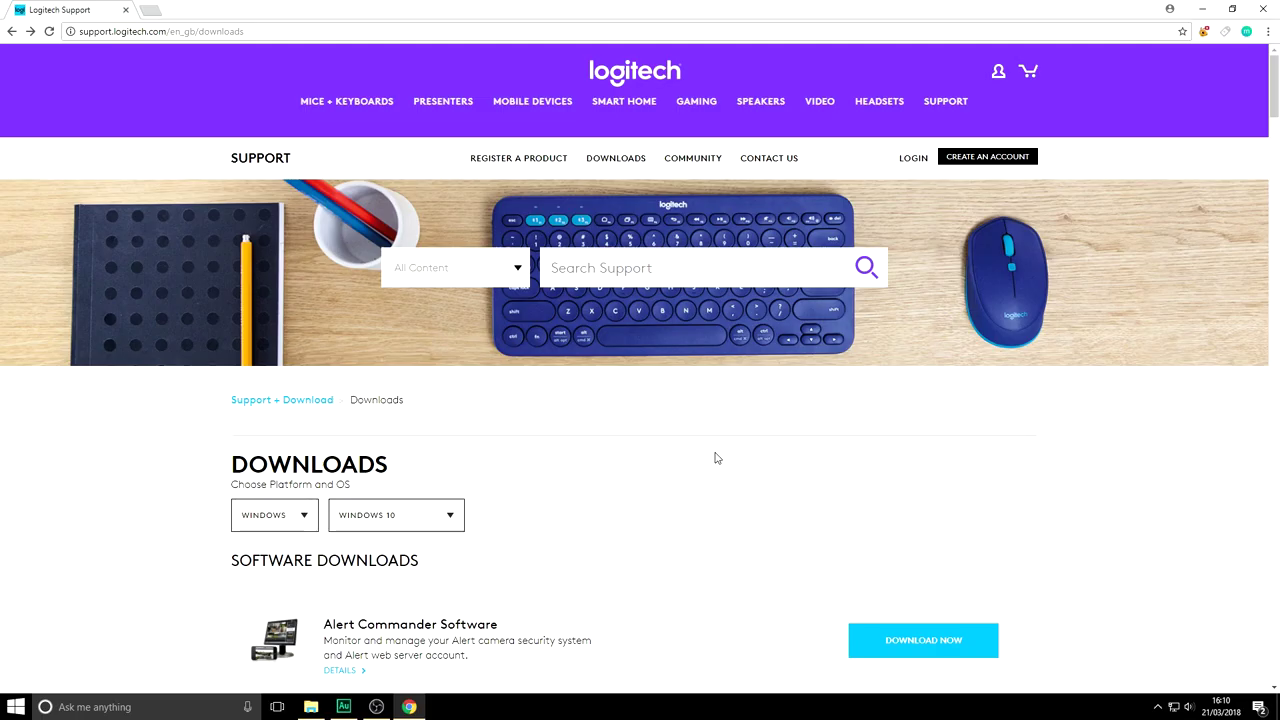
Step: Examine the platform and operating system choices on the Downloads page, keeping Windows and Windows 10
{"action": "scroll", "coordinate": [716, 458], "scroll_direction": "down", "scroll_amount": 3}
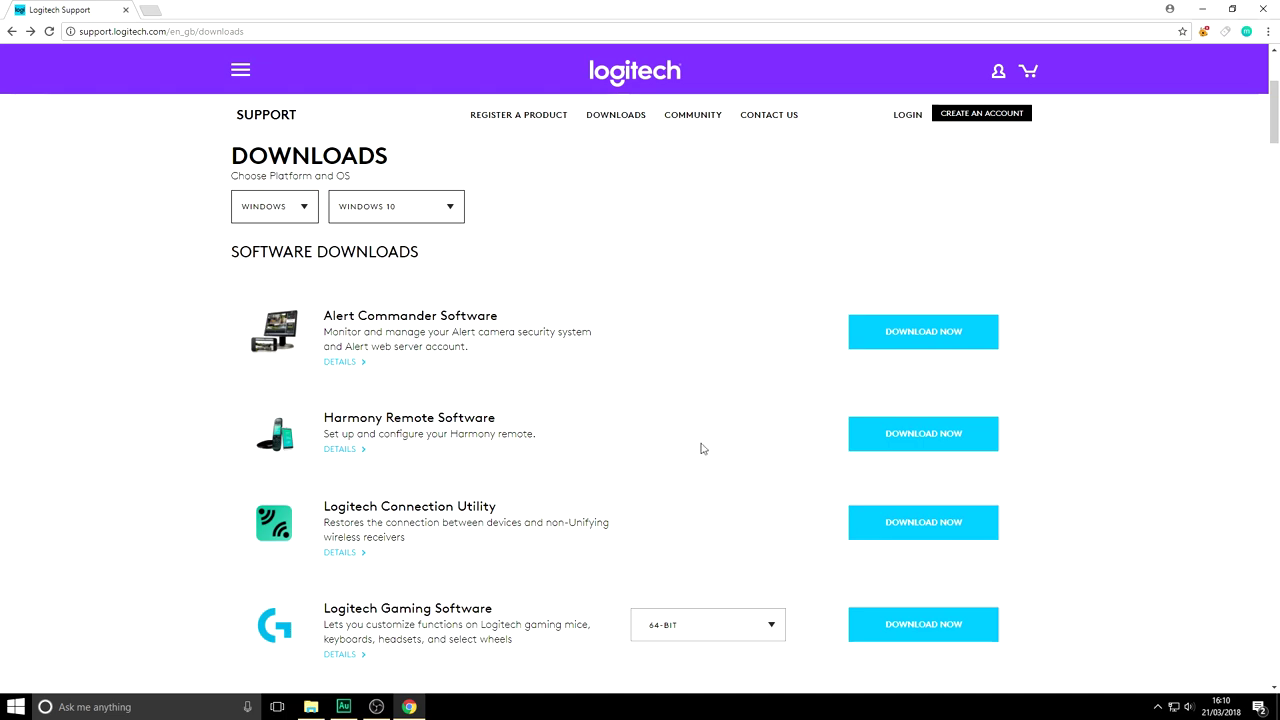
{"action": "scroll", "coordinate": [701, 449], "scroll_direction": "up", "scroll_amount": 3}
{"action": "left_click", "coordinate": [276, 518]}
{"action": "left_click", "coordinate": [276, 518]}
{"action": "left_click", "coordinate": [275, 517]}
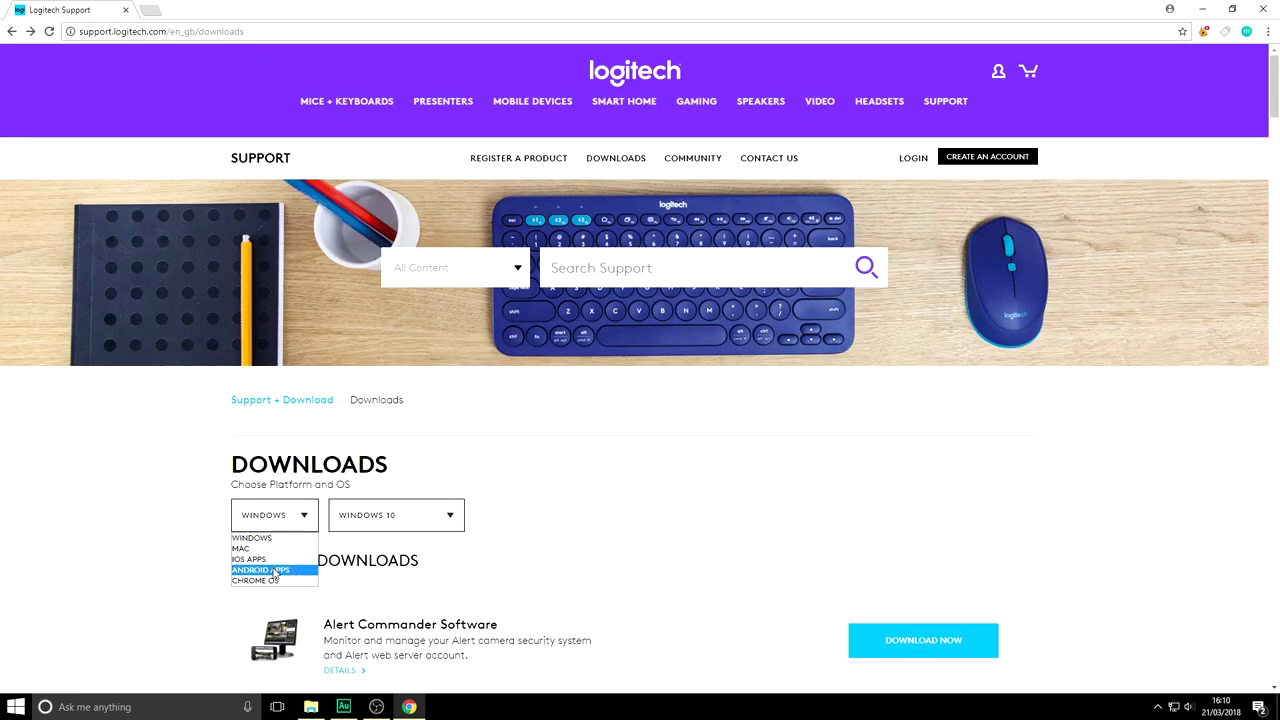
{"action": "left_click", "coordinate": [357, 518]}
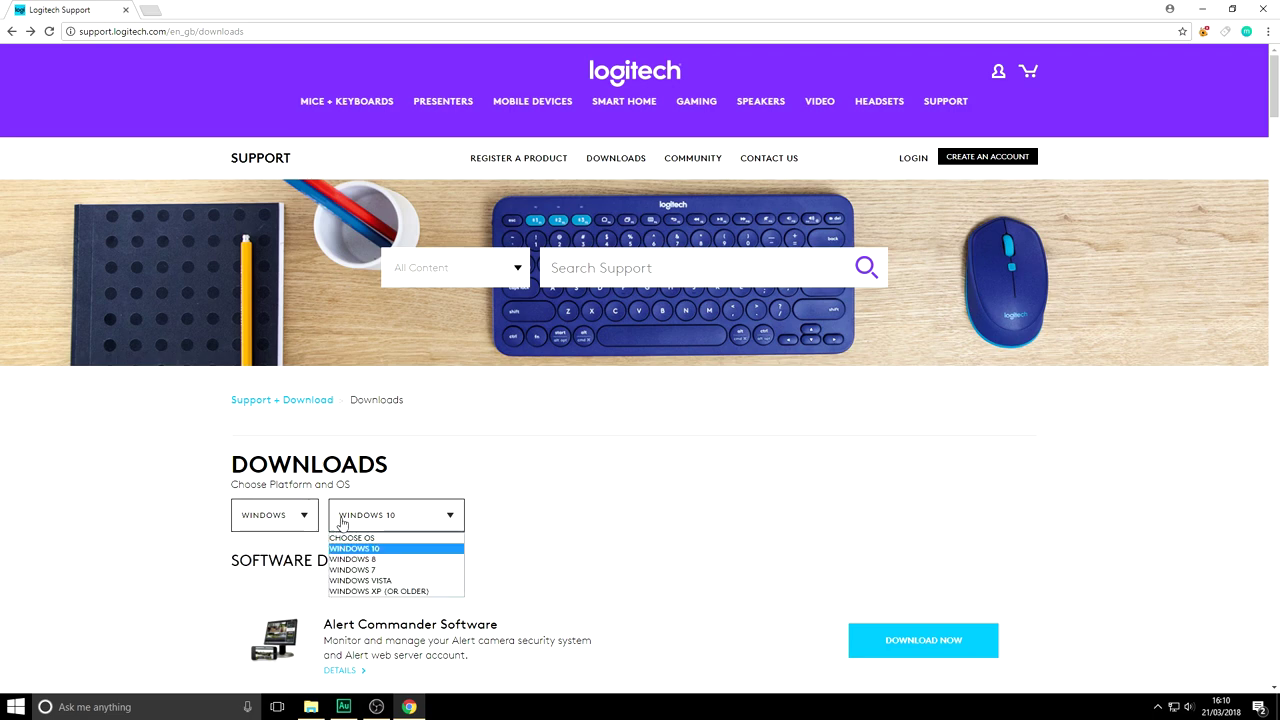
{"action": "left_click", "coordinate": [533, 521]}
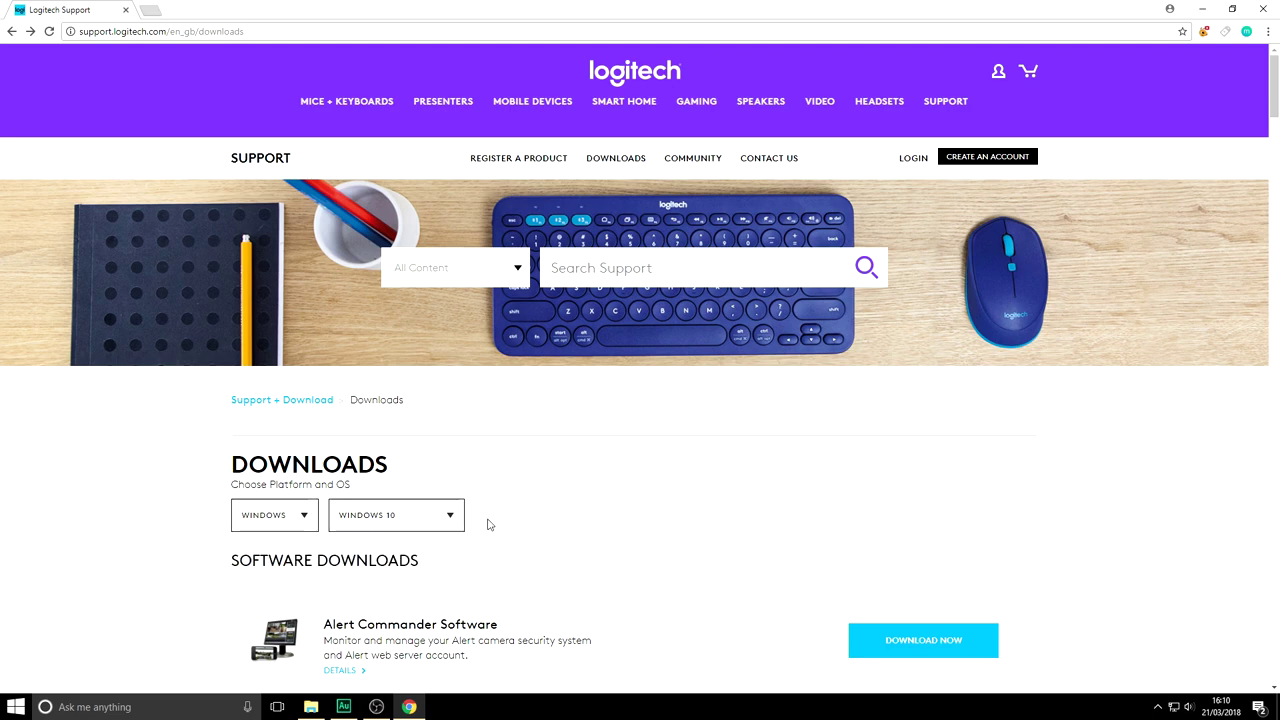
Step: Find Logitech Webcam Software in the downloads list and download its installer
{"action": "scroll", "coordinate": [680, 530], "scroll_direction": "down", "scroll_amount": 4}
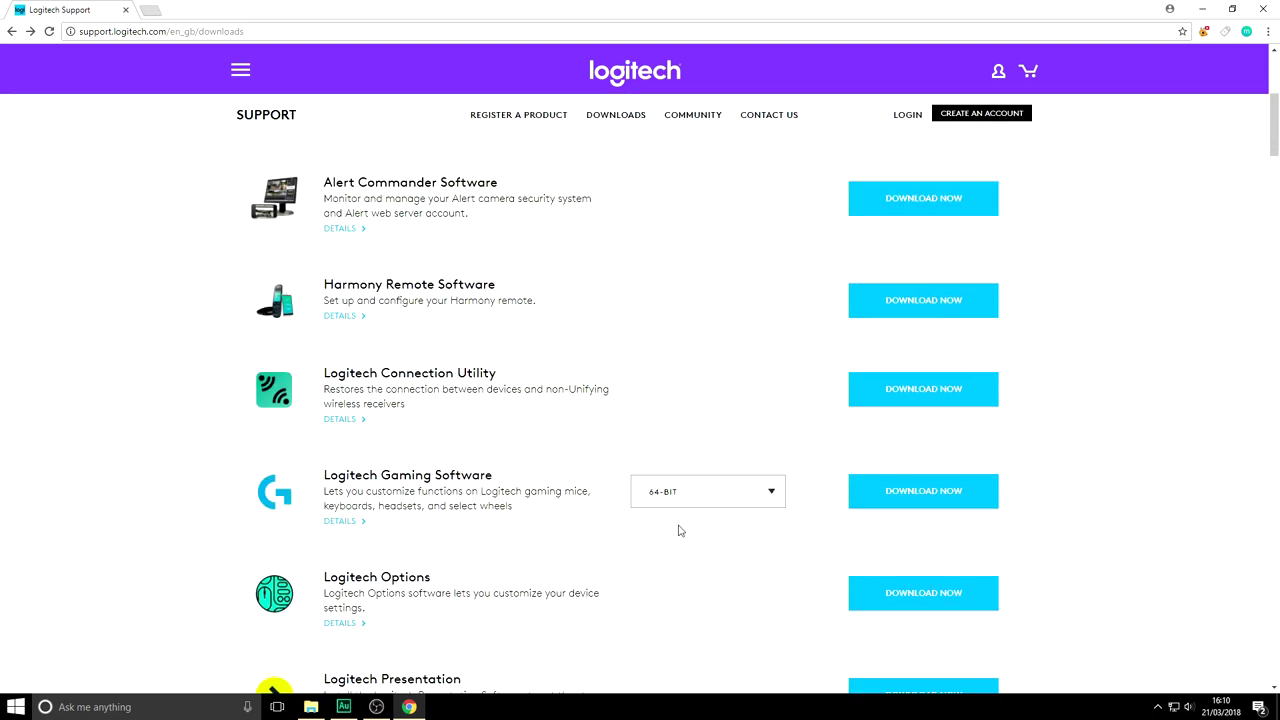
{"action": "scroll", "coordinate": [680, 531], "scroll_direction": "down", "scroll_amount": 3}
{"action": "scroll", "coordinate": [676, 530], "scroll_direction": "down", "scroll_amount": 6}
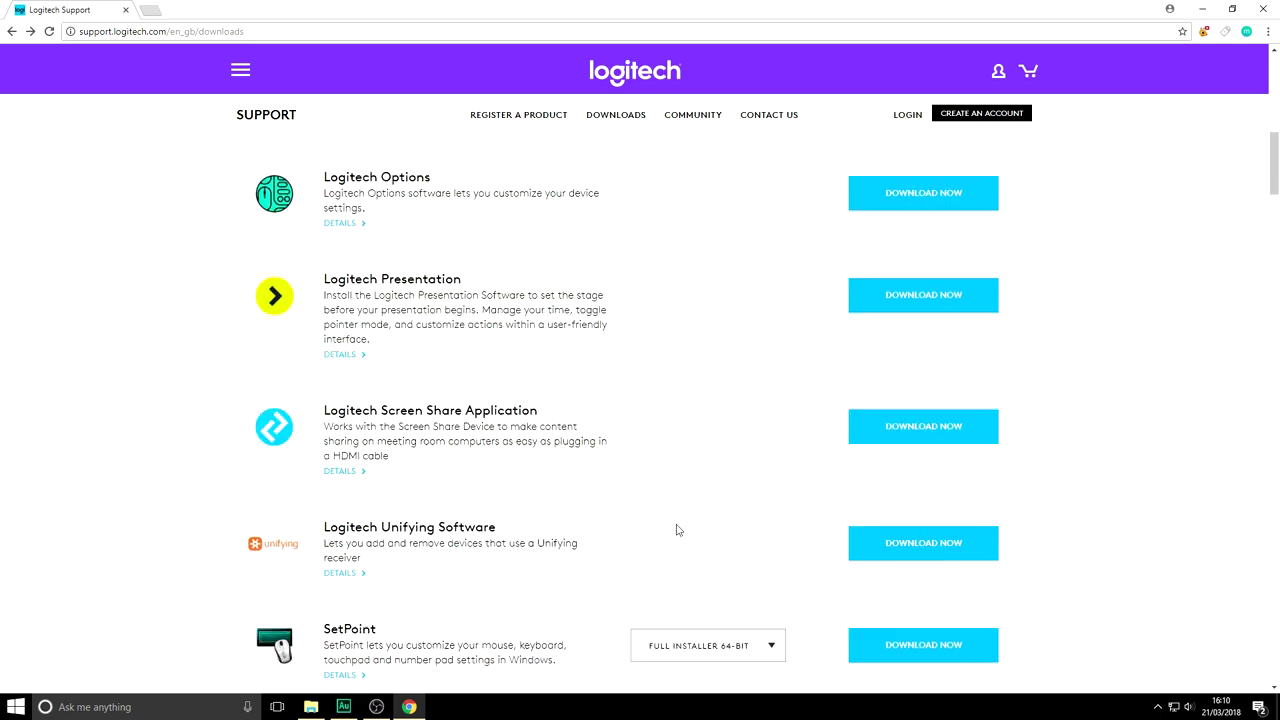
{"action": "scroll", "coordinate": [675, 532], "scroll_direction": "down", "scroll_amount": 3}
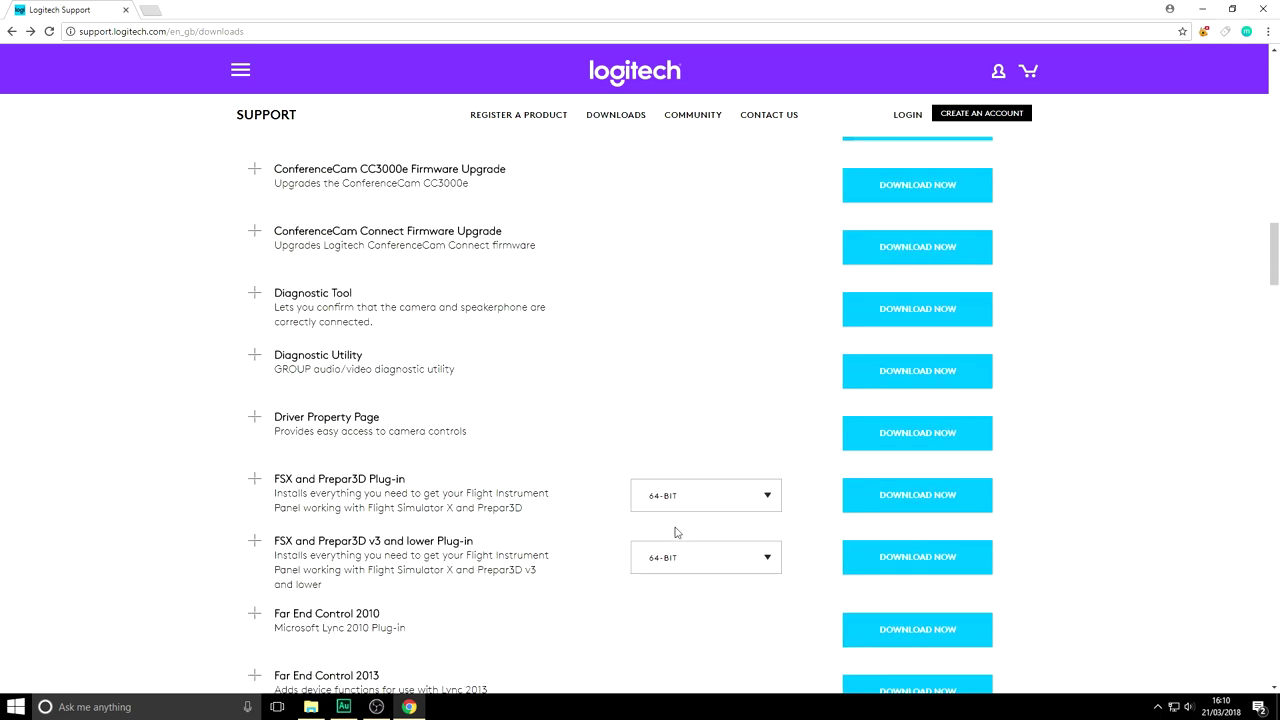
{"action": "scroll", "coordinate": [675, 532], "scroll_direction": "down", "scroll_amount": 2}
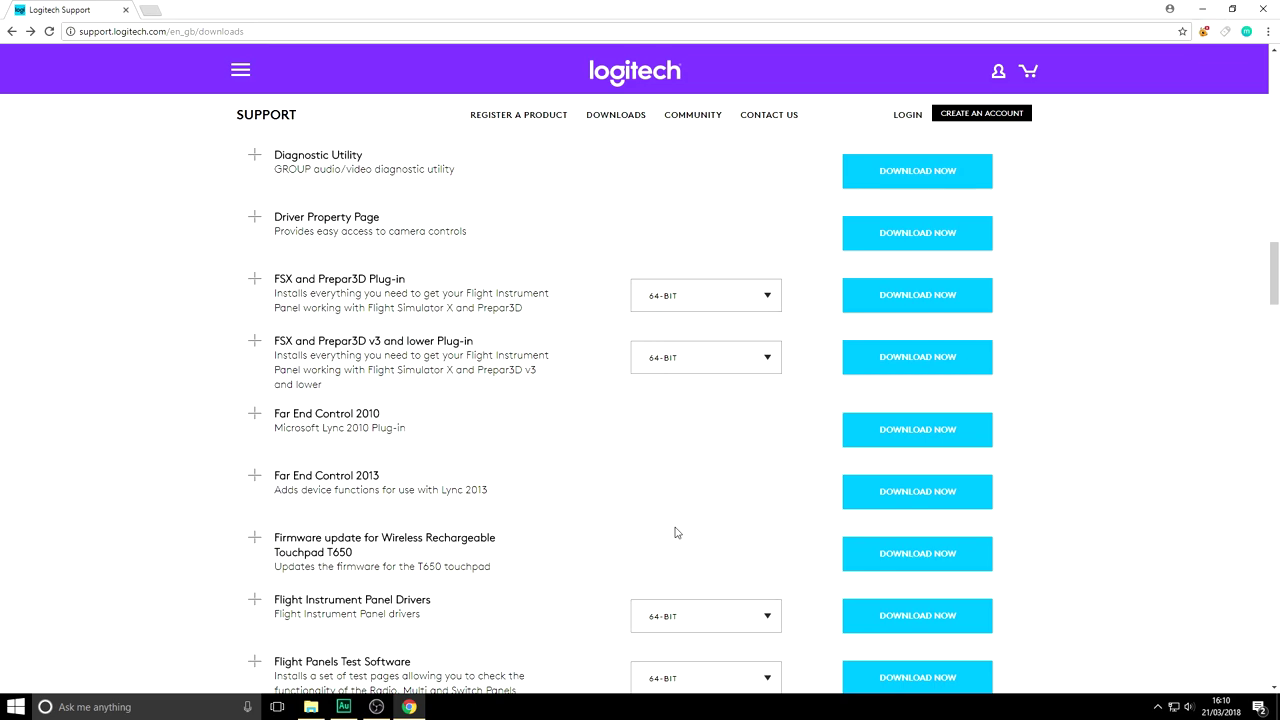
{"action": "scroll", "coordinate": [675, 532], "scroll_direction": "down", "scroll_amount": 5}
{"action": "scroll", "coordinate": [506, 473], "scroll_direction": "down", "scroll_amount": 4}
{"action": "scroll", "coordinate": [506, 473], "scroll_direction": "down", "scroll_amount": 8}
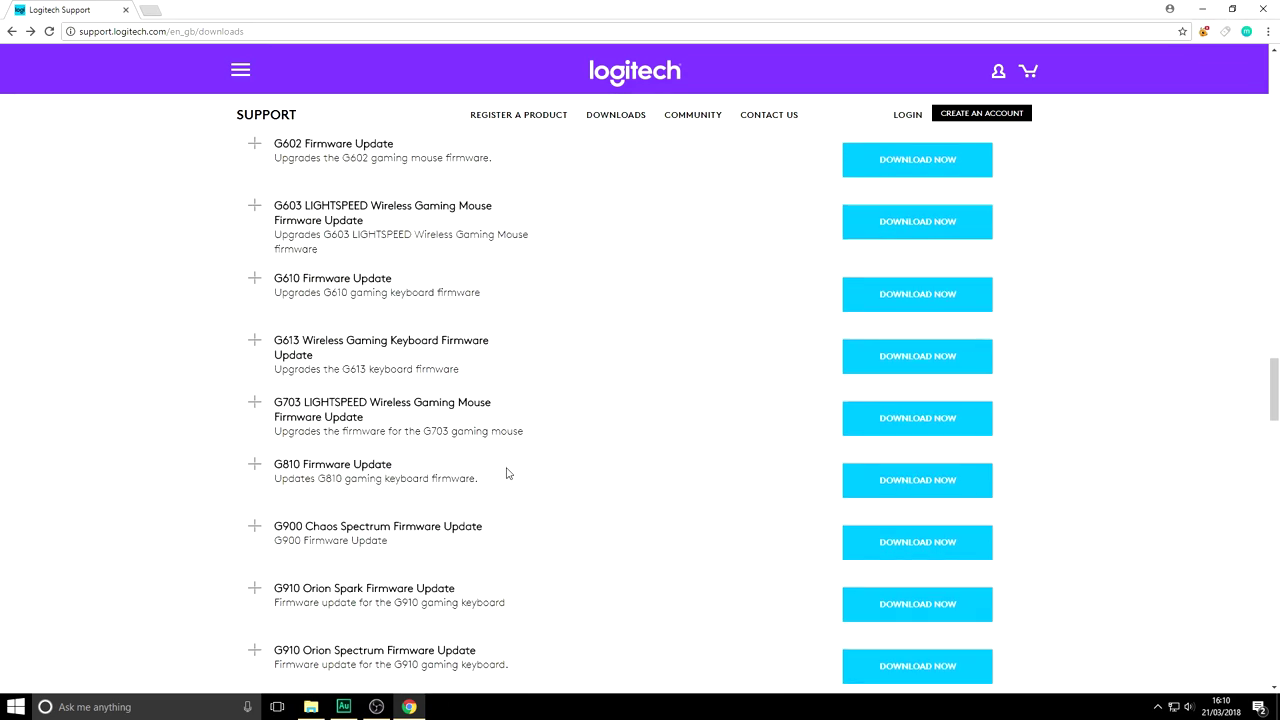
{"action": "scroll", "coordinate": [505, 476], "scroll_direction": "down", "scroll_amount": 3}
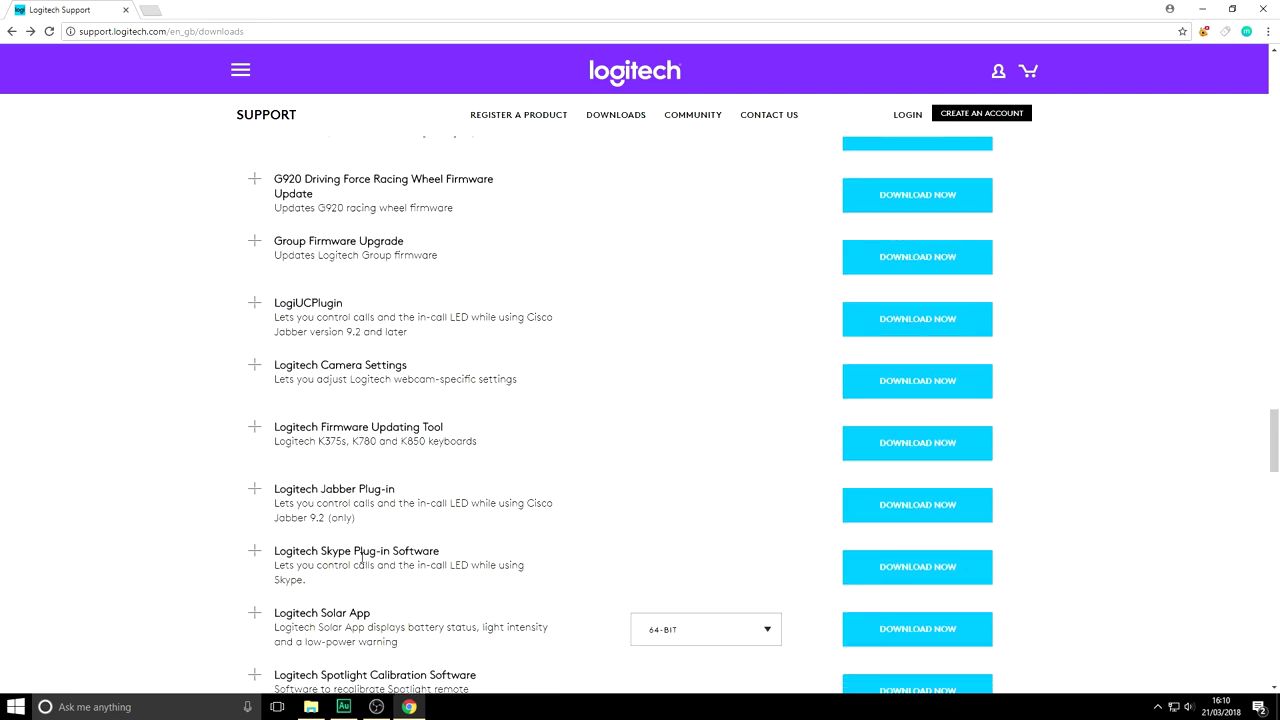
{"action": "scroll", "coordinate": [330, 590], "scroll_direction": "down", "scroll_amount": 1}
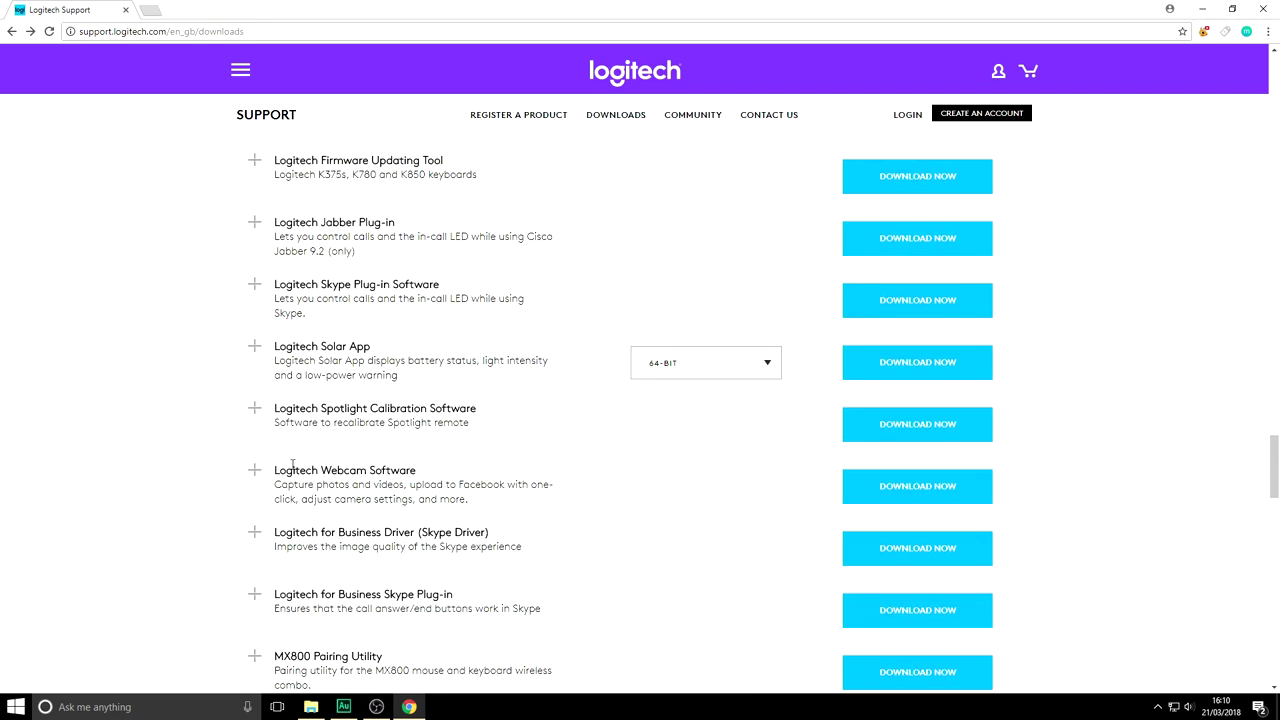
{"action": "left_click", "coordinate": [880, 486]}
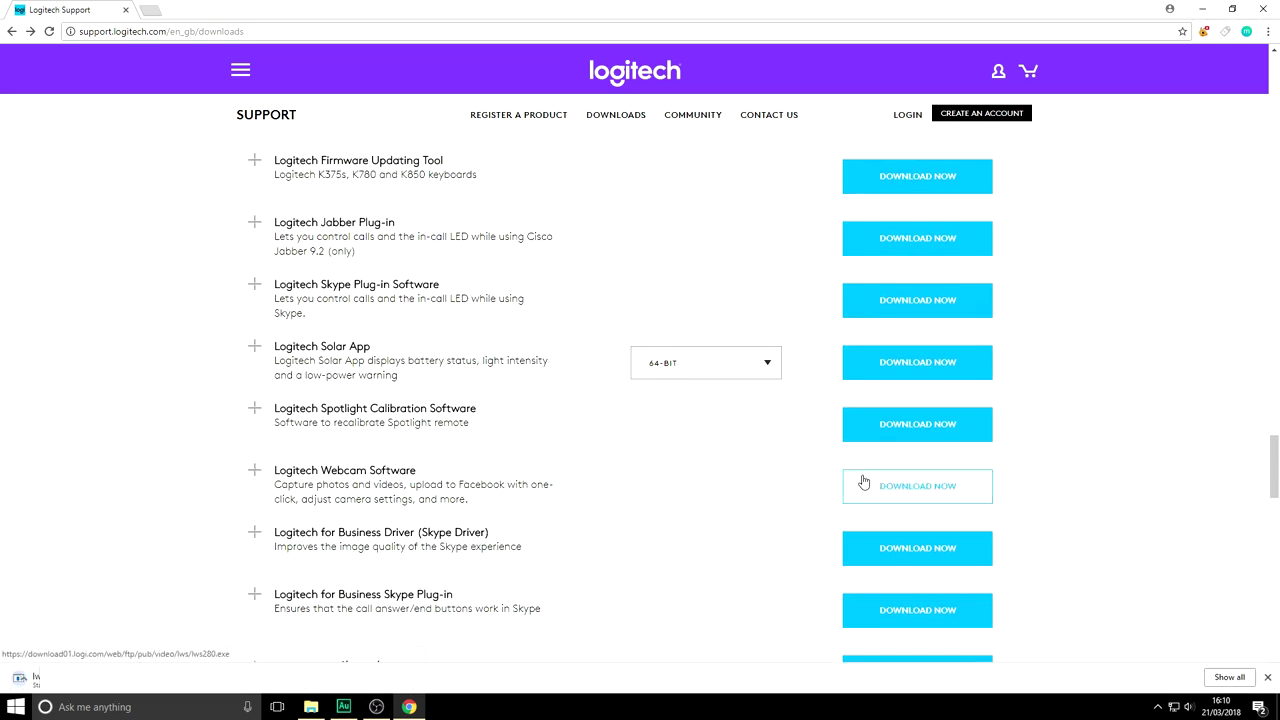
Step: Run the downloaded installer over a cleared desktop and continue in English past the welcome and webcam connection pages
{"action": "left_click", "coordinate": [137, 678]}
{"action": "left_click", "coordinate": [163, 595]}
{"action": "key", "text": "Return"}
{"action": "key", "text": "super+d"}
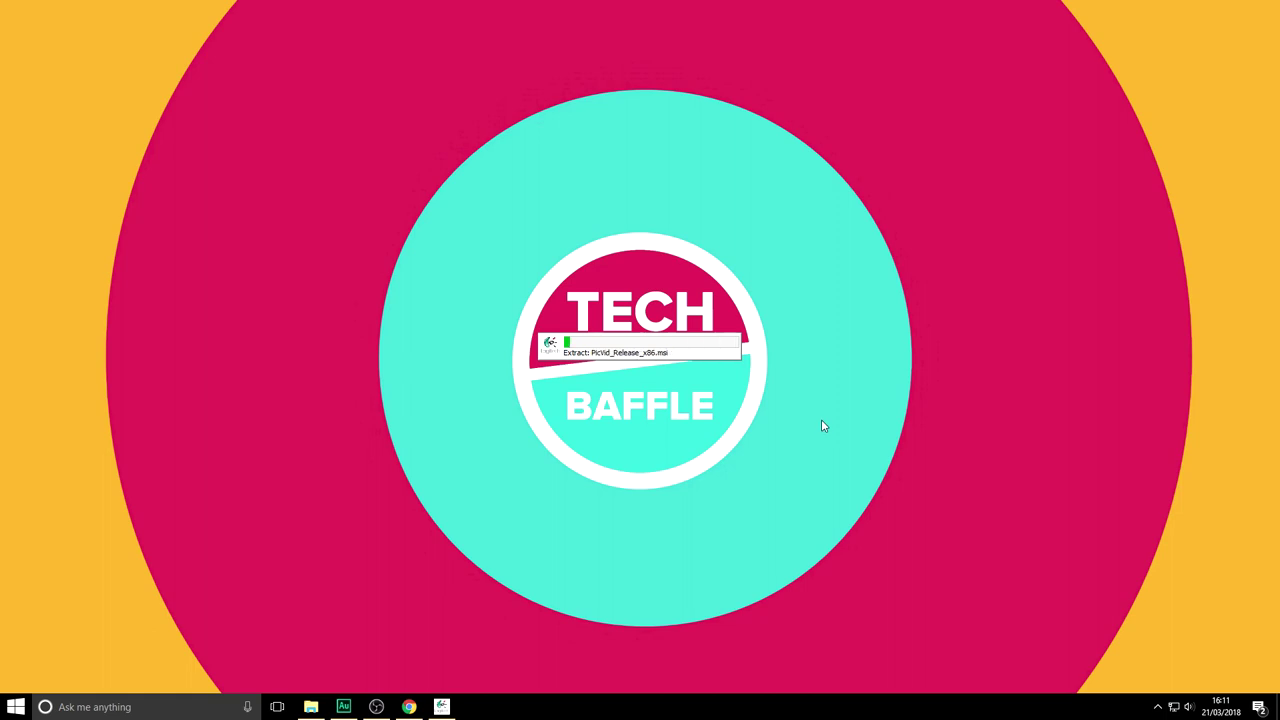
{"action": "left_click", "coordinate": [571, 445]}
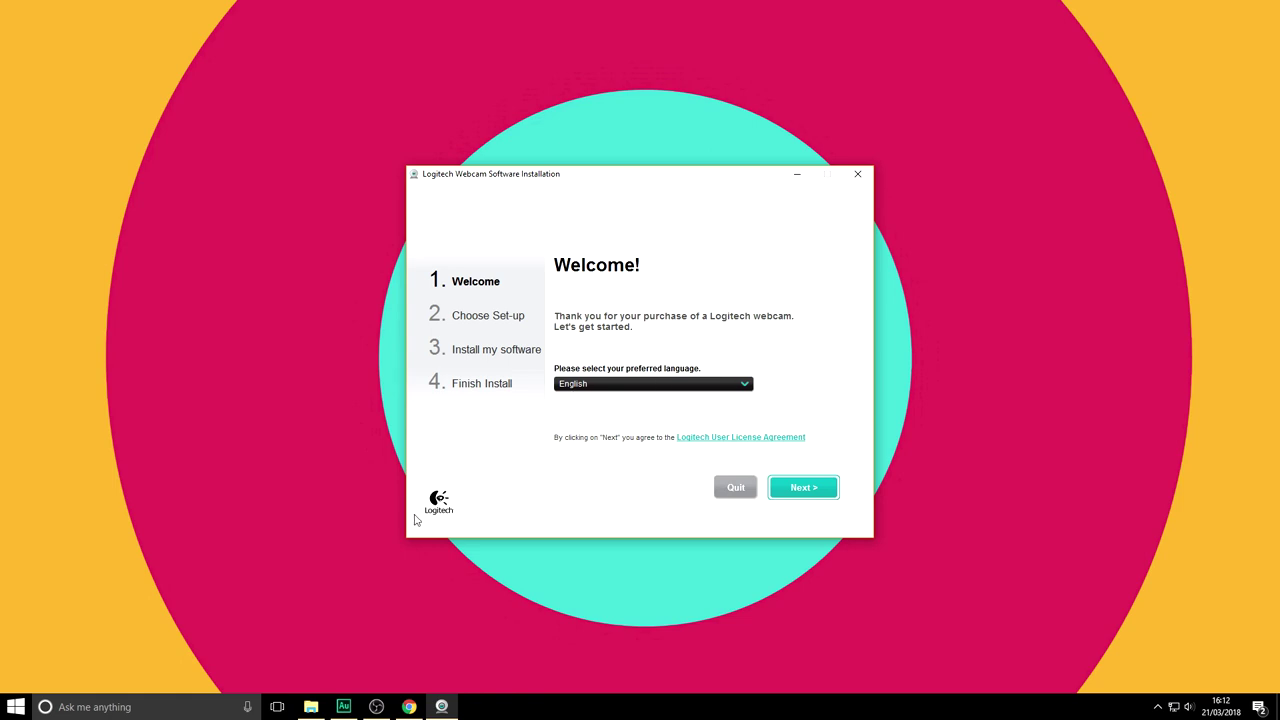
{"action": "left_click", "coordinate": [820, 489]}
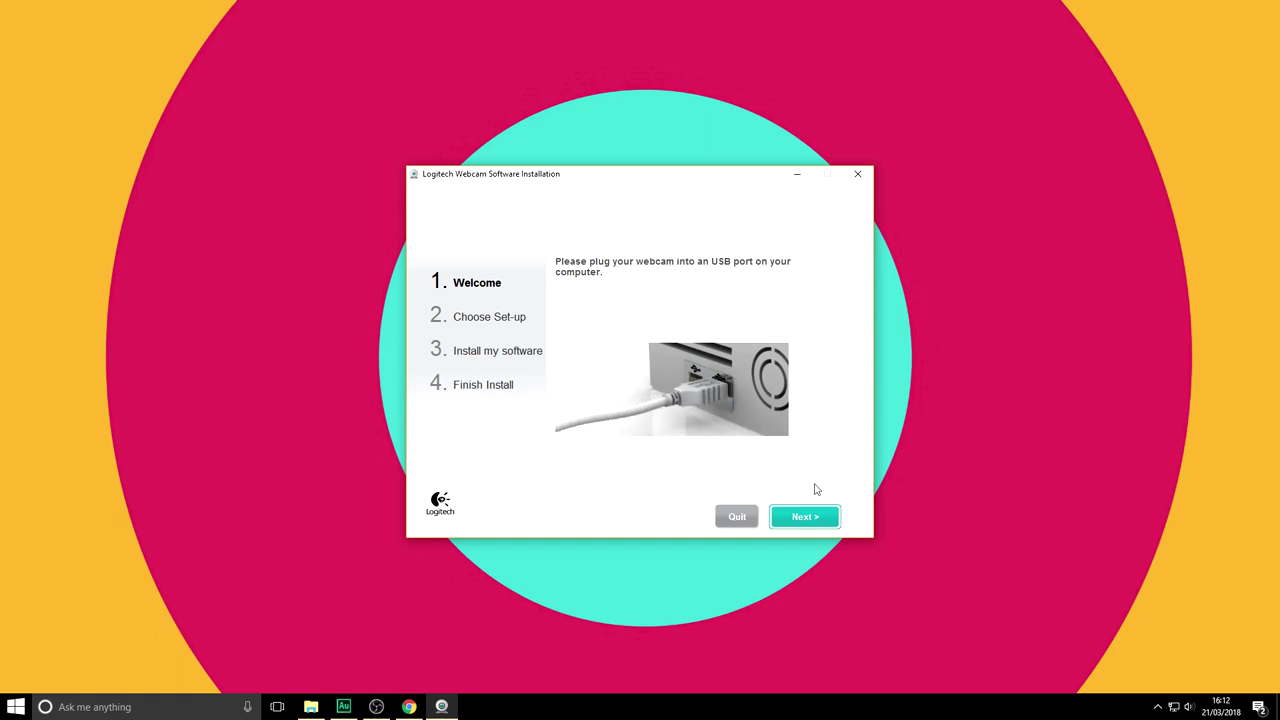
{"action": "left_click", "coordinate": [801, 525]}
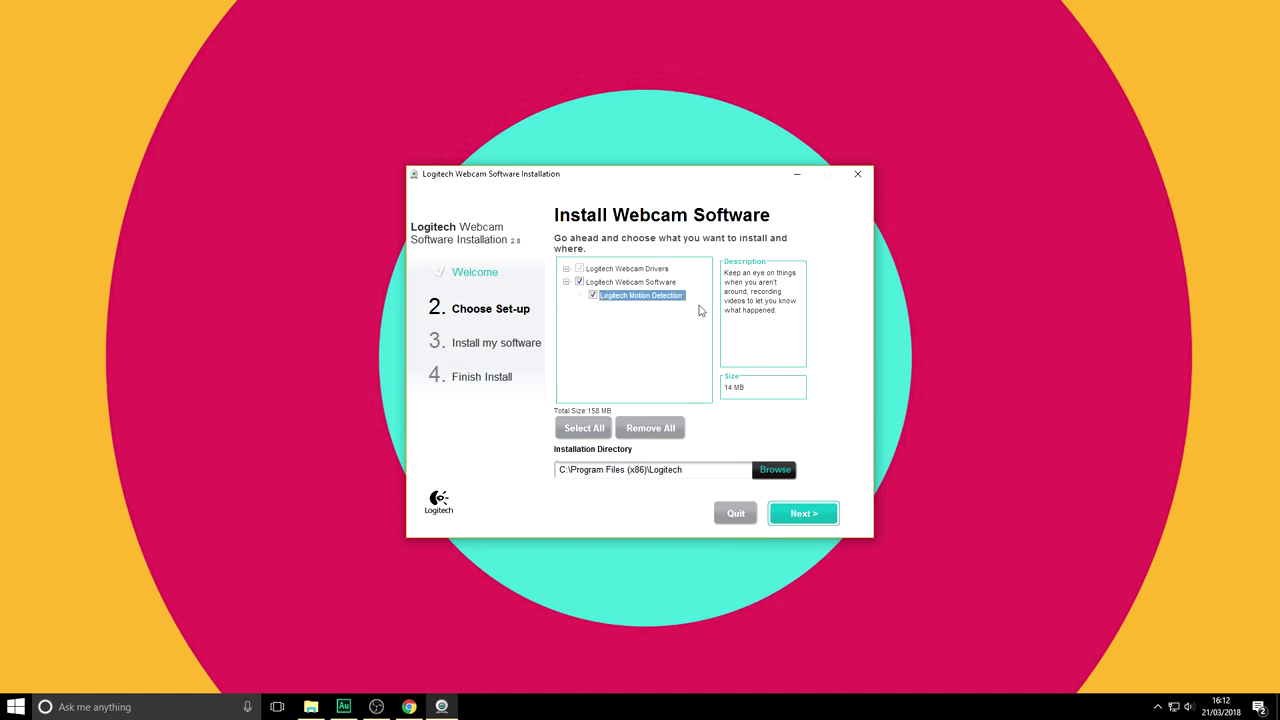
Step: Review the component descriptions and install the webcam drivers, Logitech Webcam Software and Logitech Motion Detection into C:\Program Files (x86)\Logitech
{"action": "left_click", "coordinate": [662, 270]}
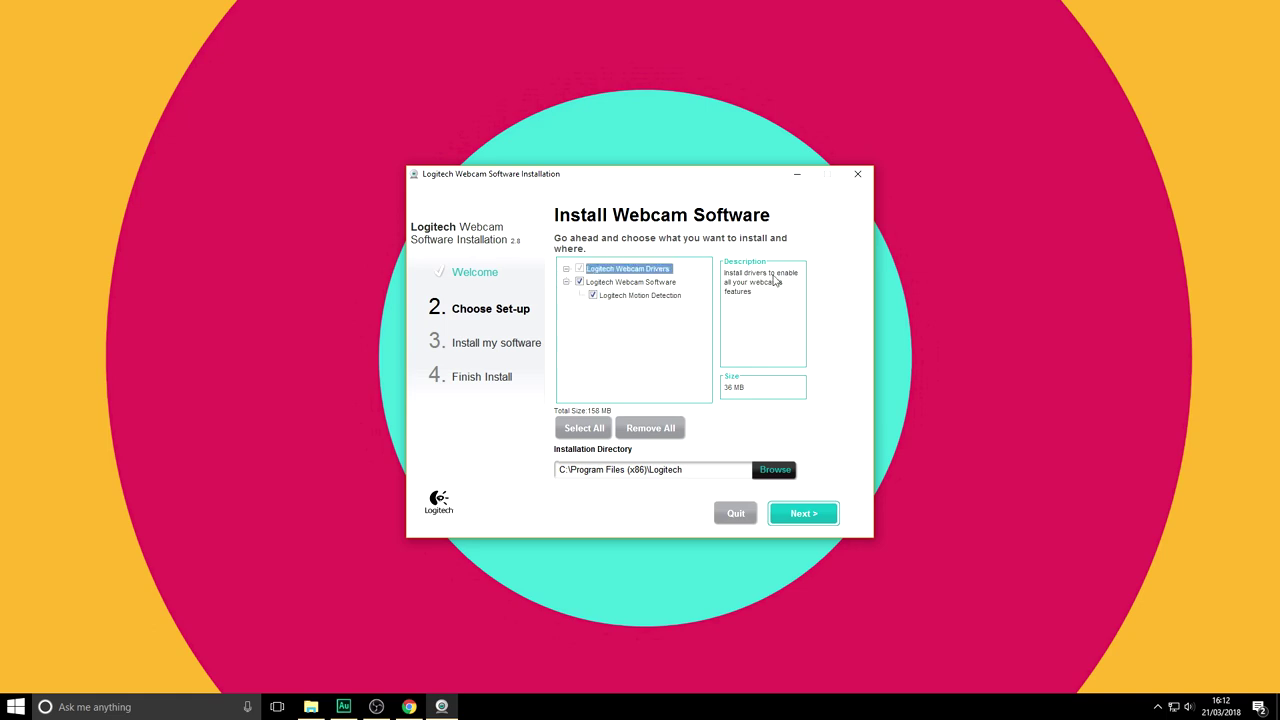
{"action": "left_click", "coordinate": [645, 283]}
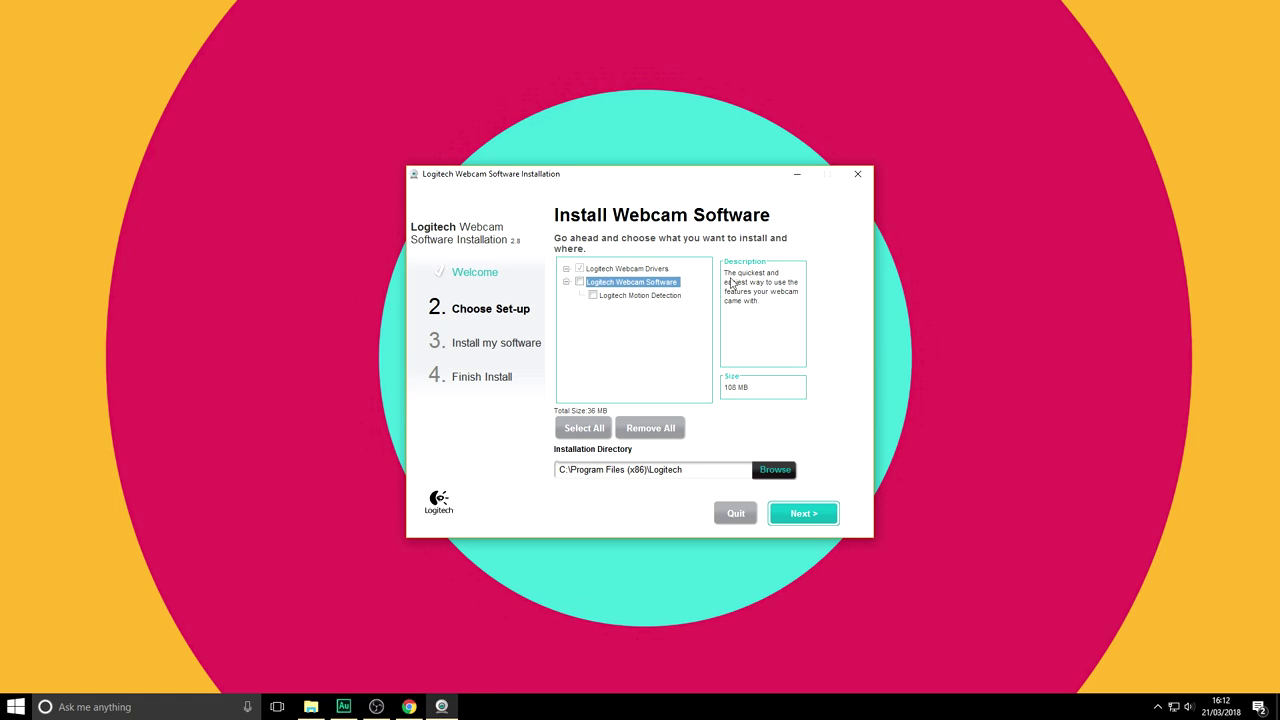
{"action": "left_click", "coordinate": [579, 283]}
{"action": "left_click", "coordinate": [655, 297]}
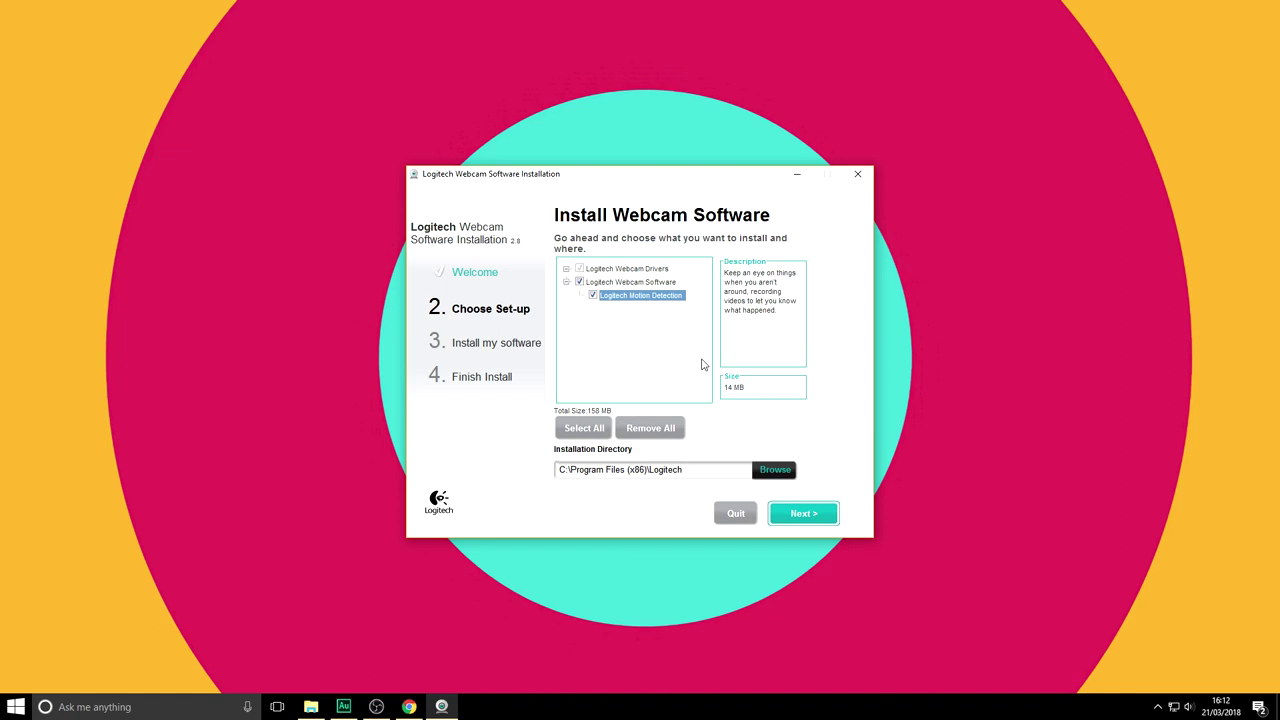
{"action": "left_click", "coordinate": [801, 514]}
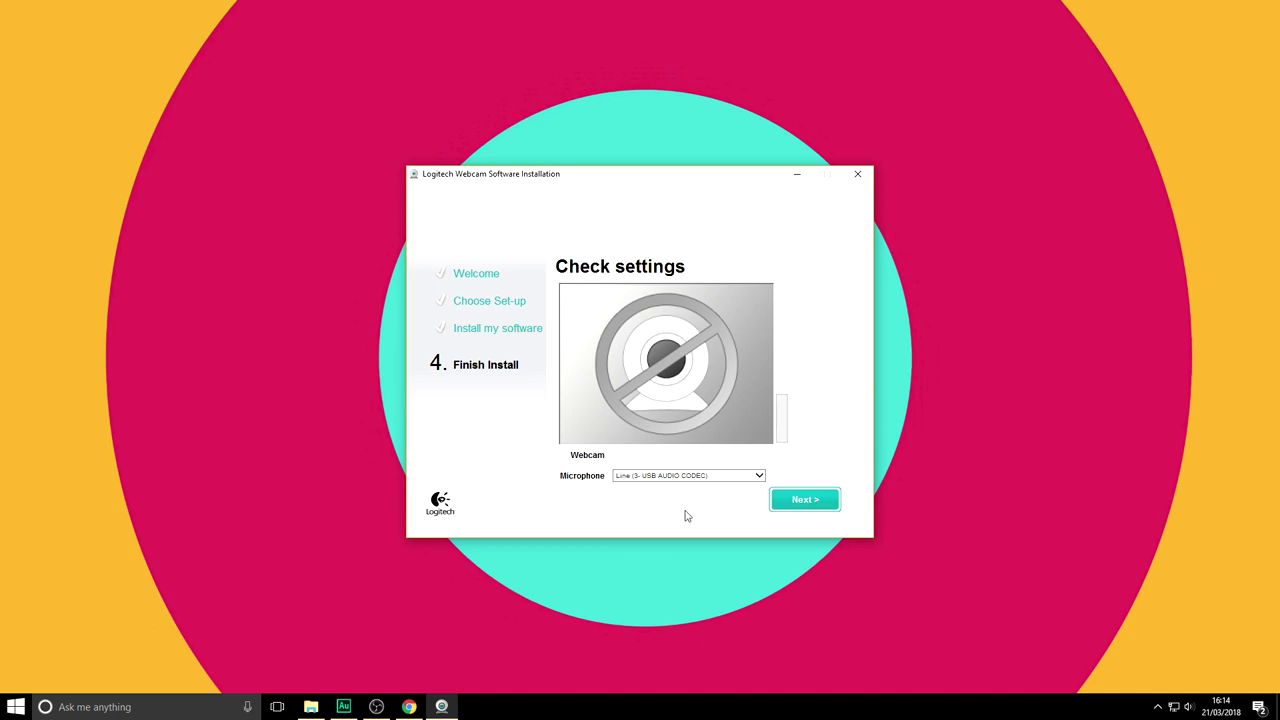
Step: Check the microphone choices, keep Line (3- USB AUDIO CODEC), and finish the installation by opening the webcam software
{"action": "left_click", "coordinate": [664, 478]}
{"action": "left_click", "coordinate": [662, 476]}
{"action": "left_click", "coordinate": [657, 474]}
{"action": "left_click", "coordinate": [656, 480]}
{"action": "left_click", "coordinate": [655, 477]}
{"action": "left_click", "coordinate": [653, 489]}
{"action": "left_click", "coordinate": [650, 480]}
{"action": "left_click", "coordinate": [650, 482]}
{"action": "left_click", "coordinate": [641, 497]}
{"action": "left_click", "coordinate": [663, 478]}
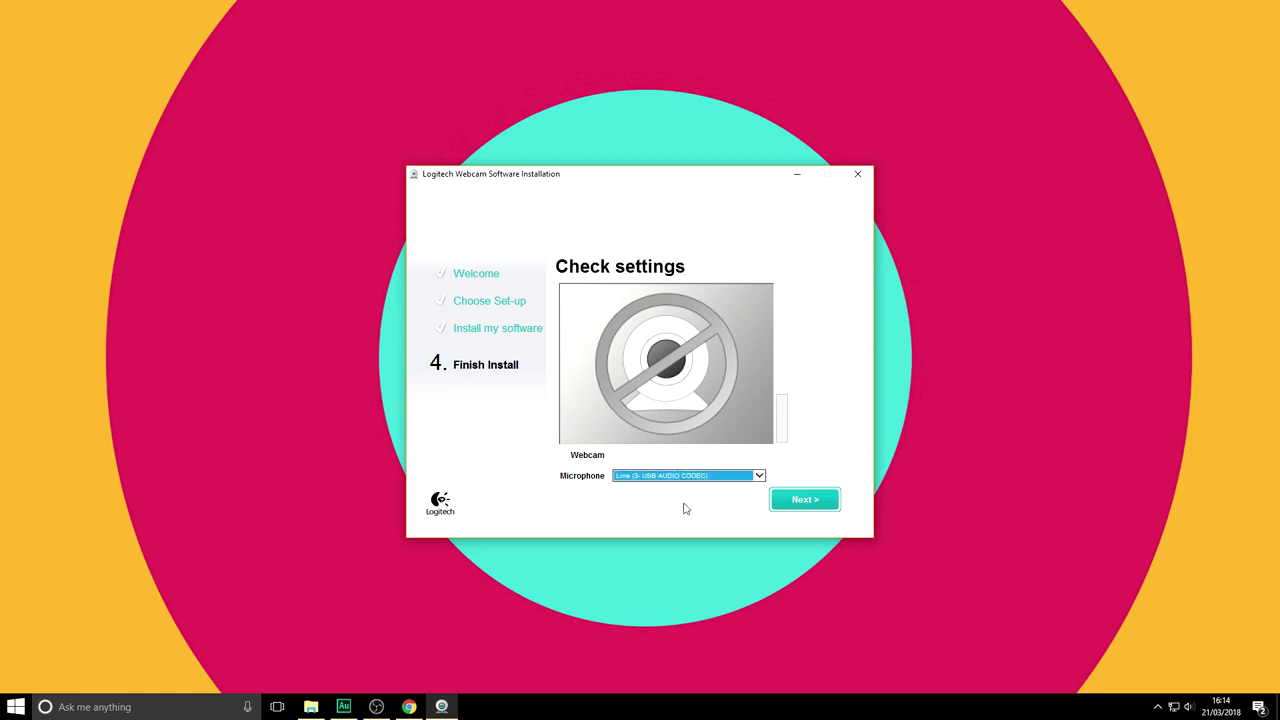
{"action": "left_click", "coordinate": [810, 498]}
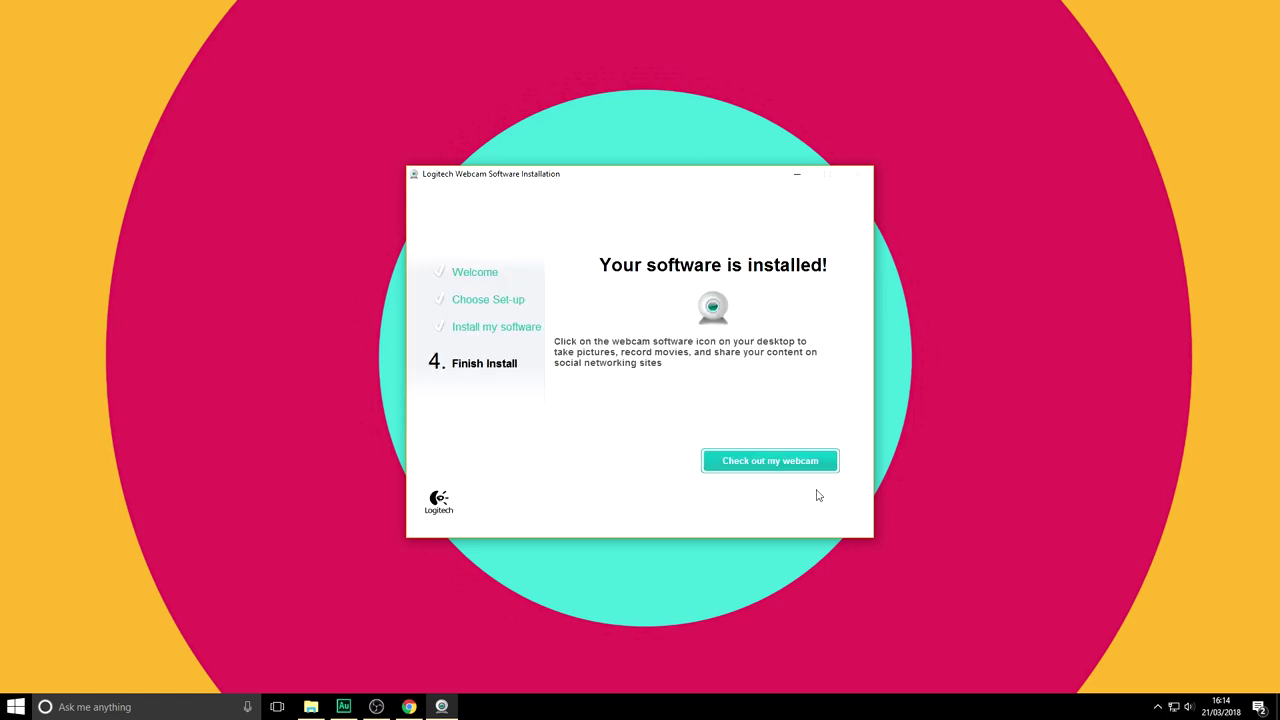
{"action": "left_click", "coordinate": [759, 462]}
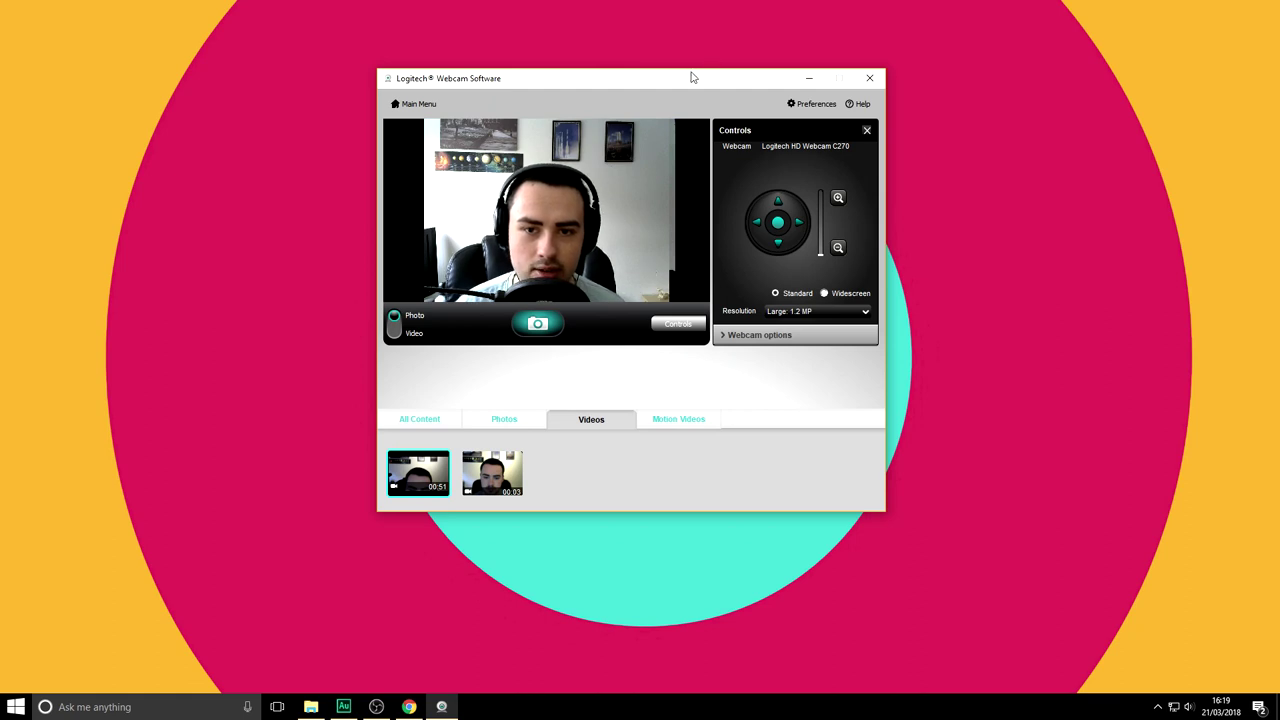
{"action": "left_click_drag", "start_coordinate": [680, 87], "coordinate": [692, 117]}
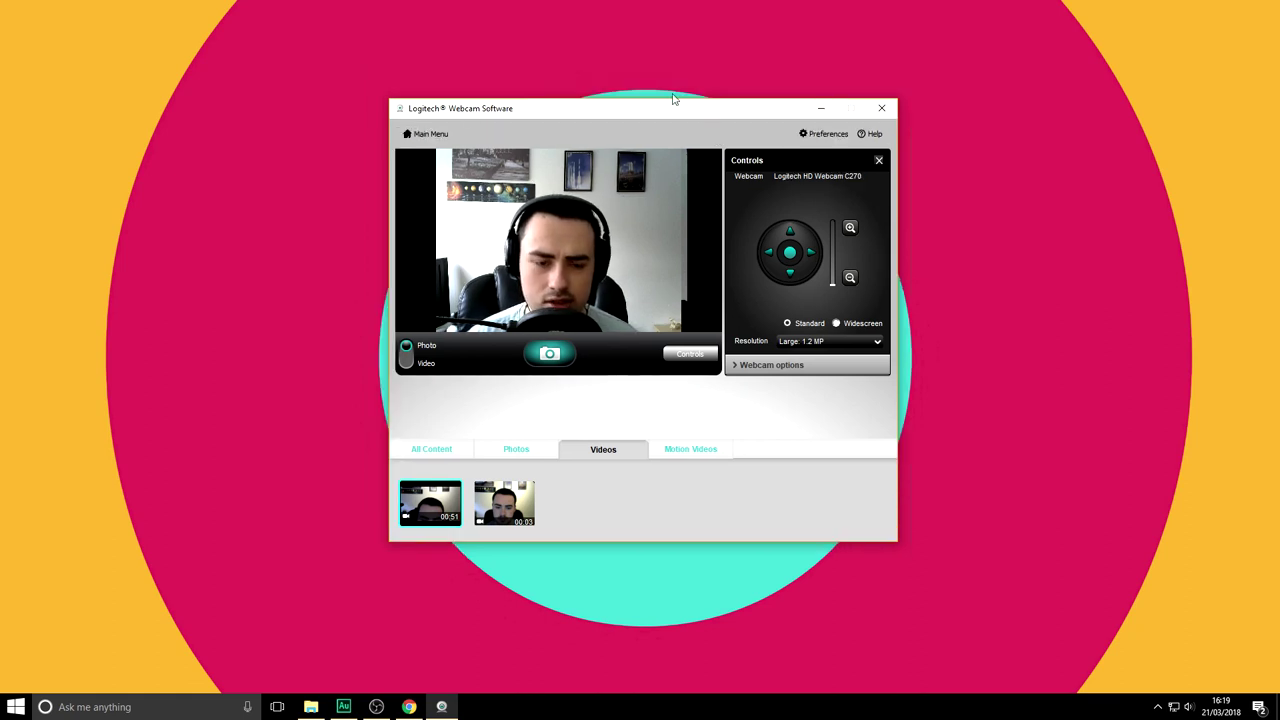
{"action": "left_click_drag", "start_coordinate": [551, 109], "coordinate": [539, 87]}
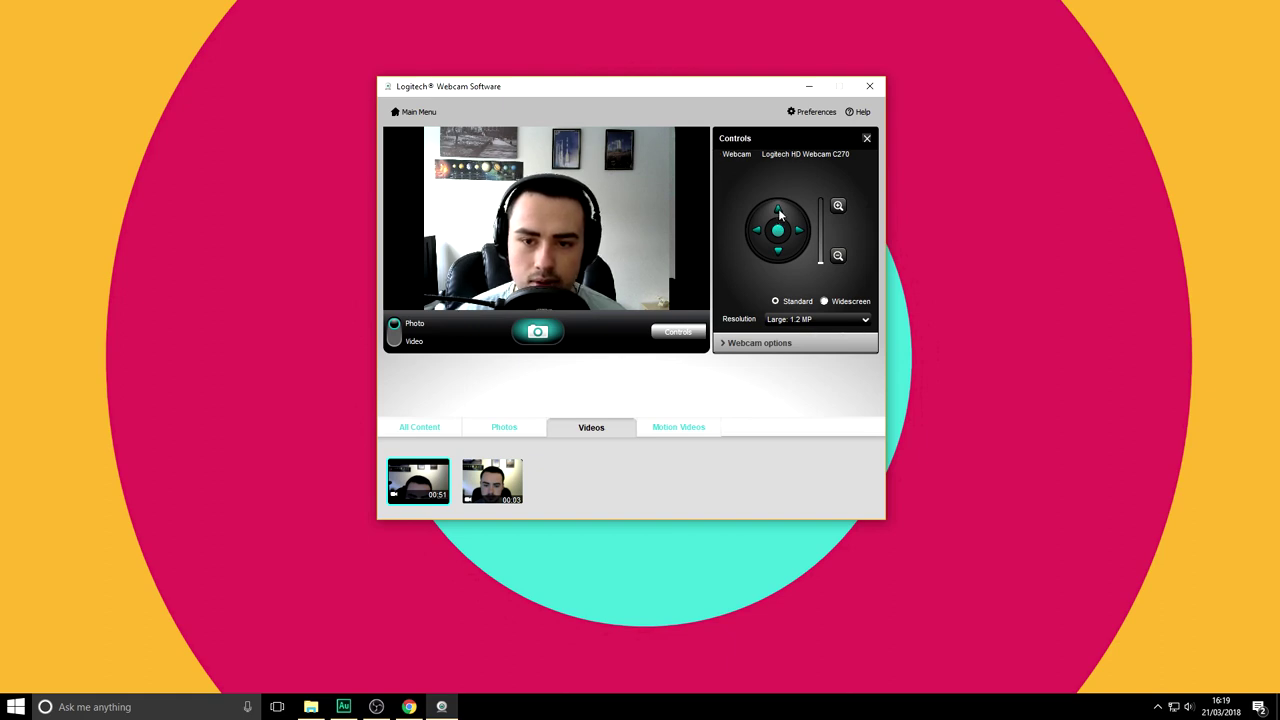
Step: Set the webcam to widescreen format with the Large: 720p resolution
{"action": "left_click", "coordinate": [825, 303]}
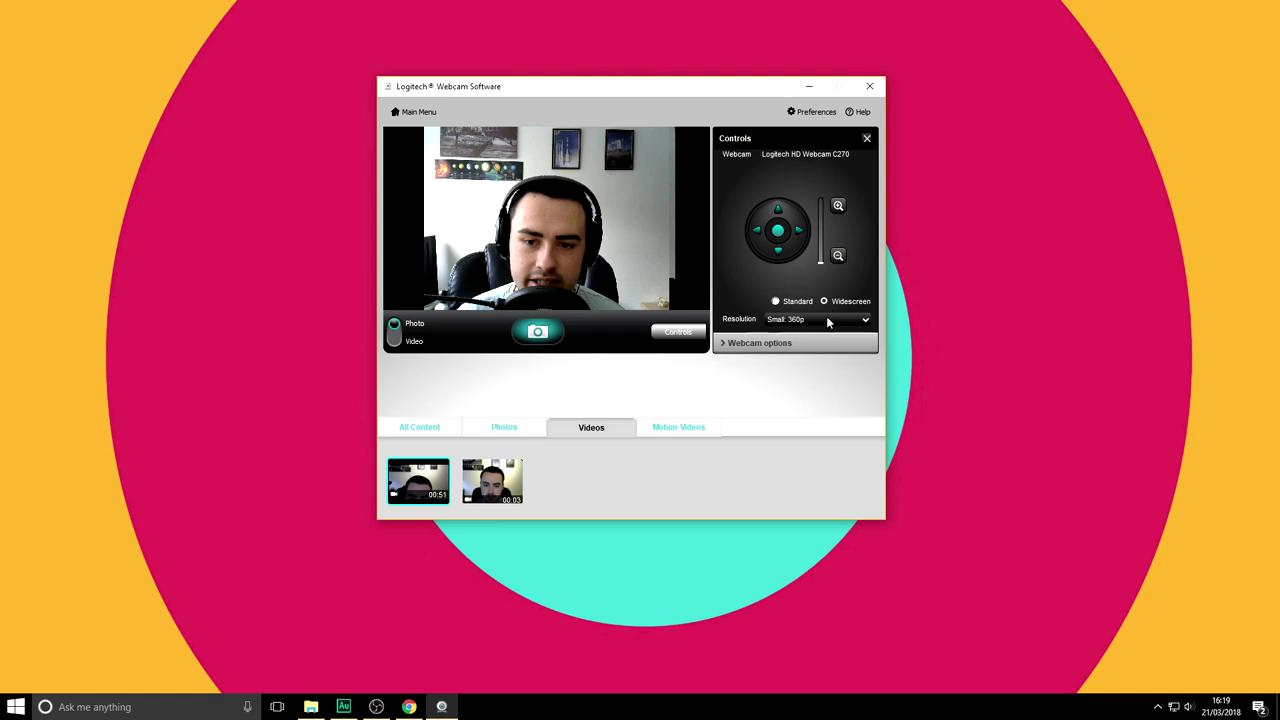
{"action": "left_click", "coordinate": [830, 320]}
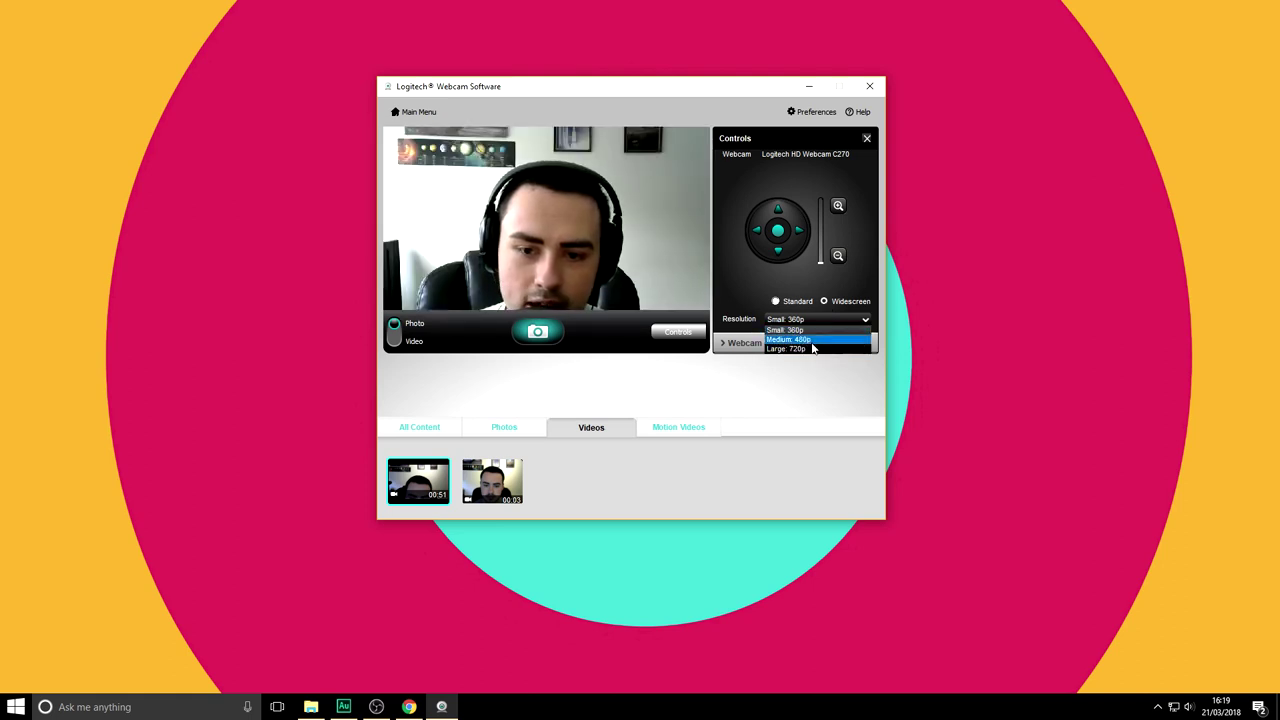
{"action": "left_click", "coordinate": [811, 348]}
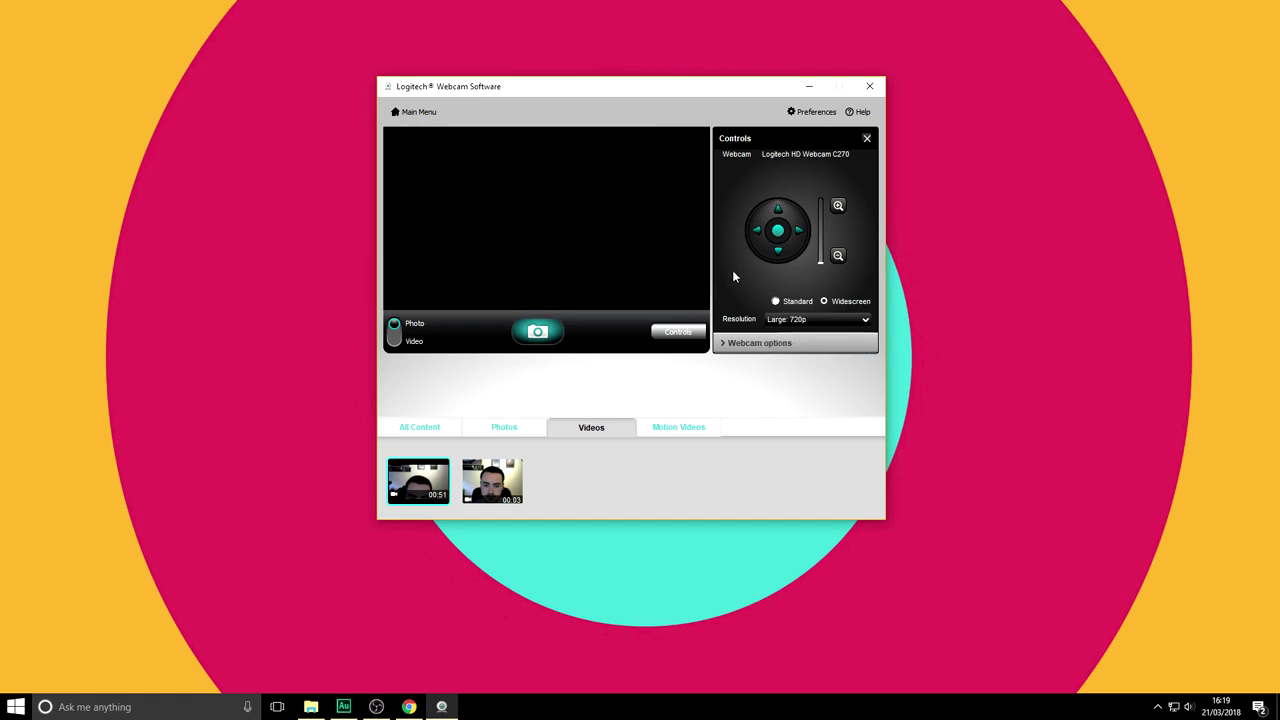
{"action": "left_click_drag", "start_coordinate": [657, 93], "coordinate": [669, 113]}
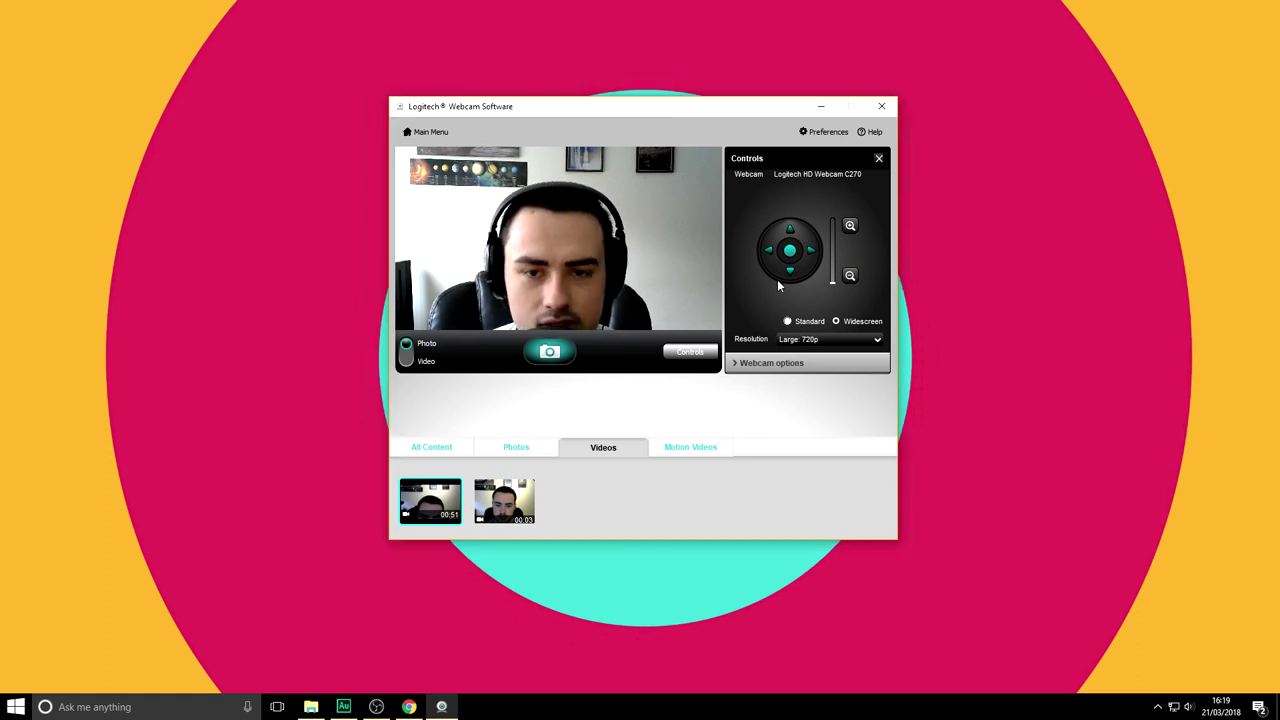
{"action": "left_click_drag", "start_coordinate": [680, 110], "coordinate": [695, 140]}
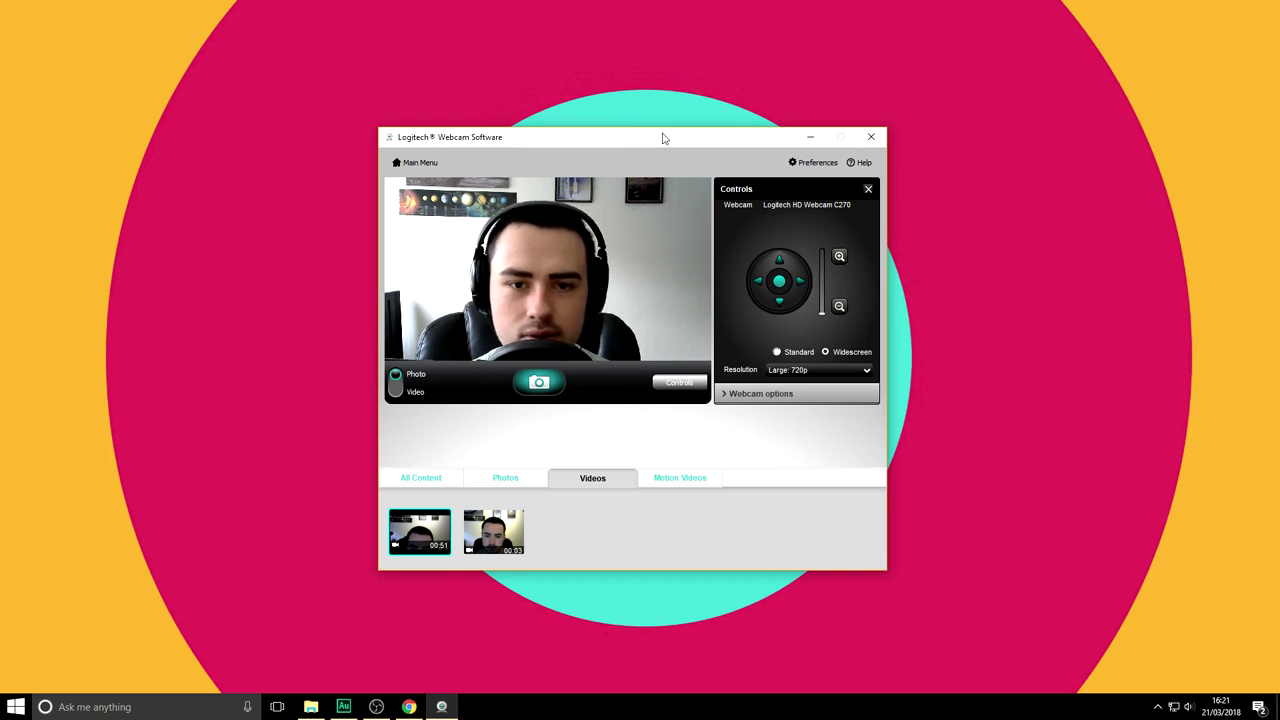
{"action": "left_click_drag", "start_coordinate": [662, 138], "coordinate": [677, 138]}
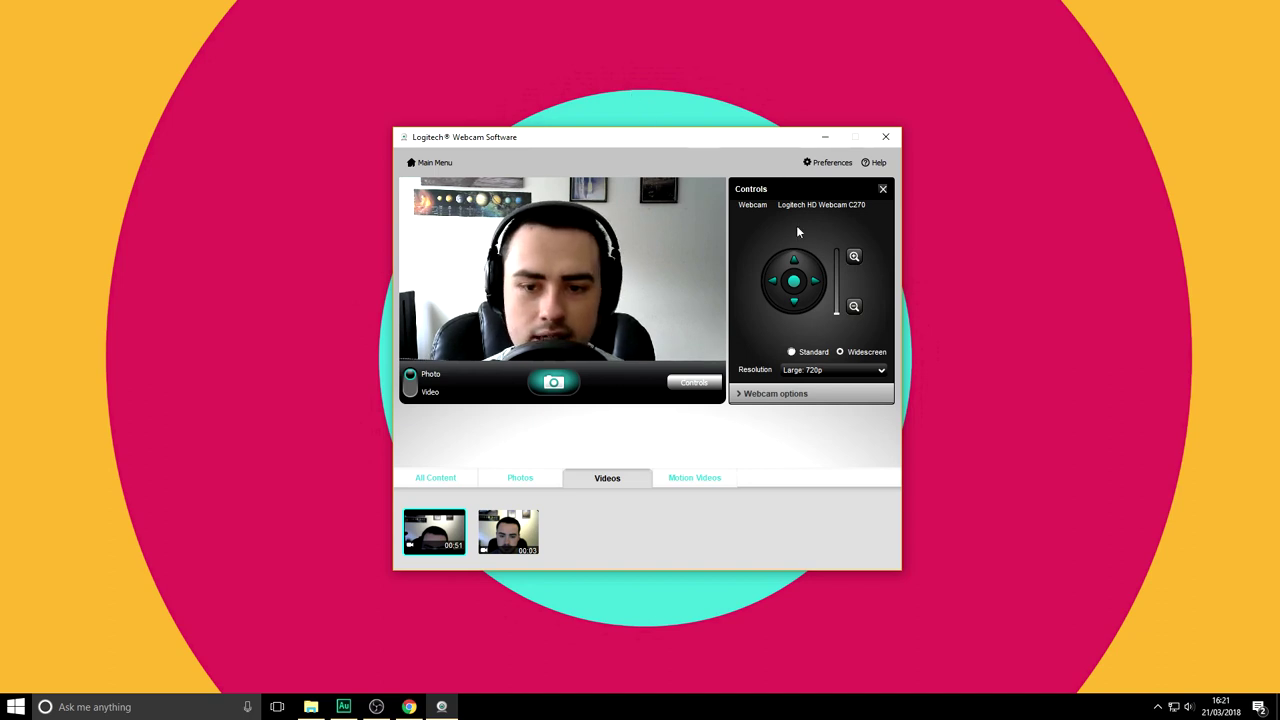
Step: Zoom the webcam image in slightly to enable pan and tilt, and shift the view right and down
{"action": "left_click", "coordinate": [815, 283]}
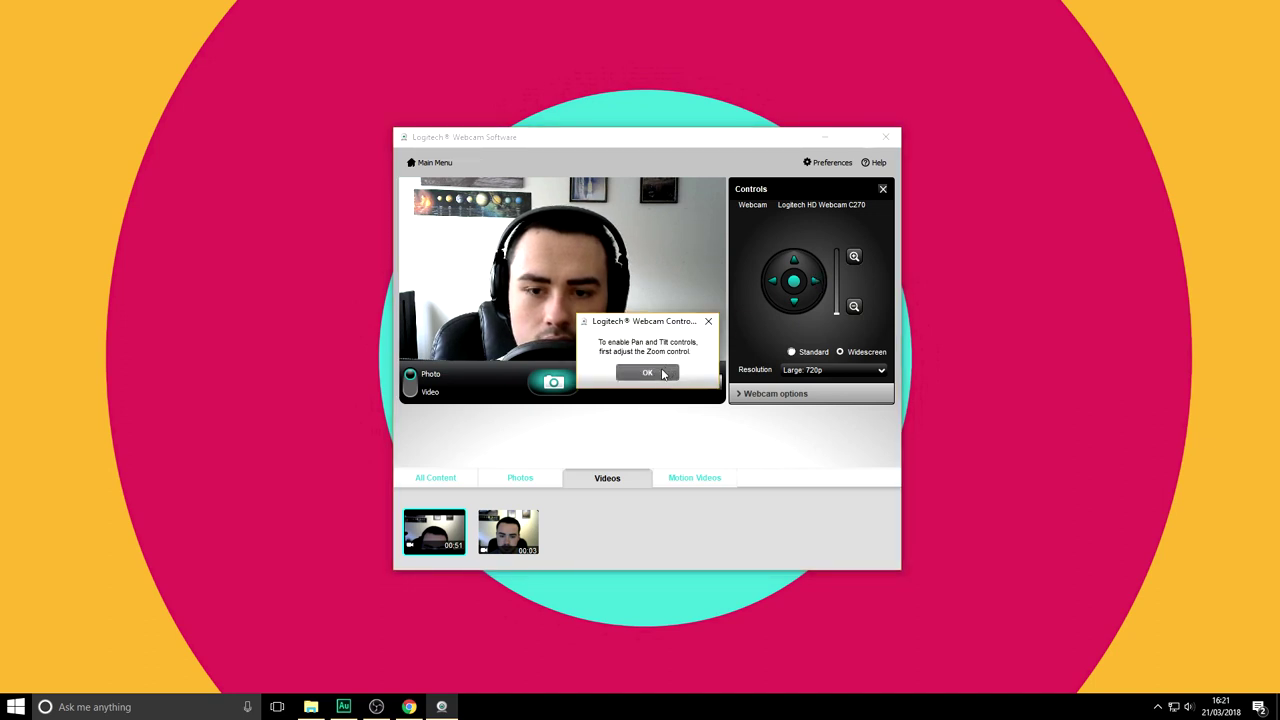
{"action": "left_click", "coordinate": [647, 373]}
{"action": "left_click", "coordinate": [851, 261]}
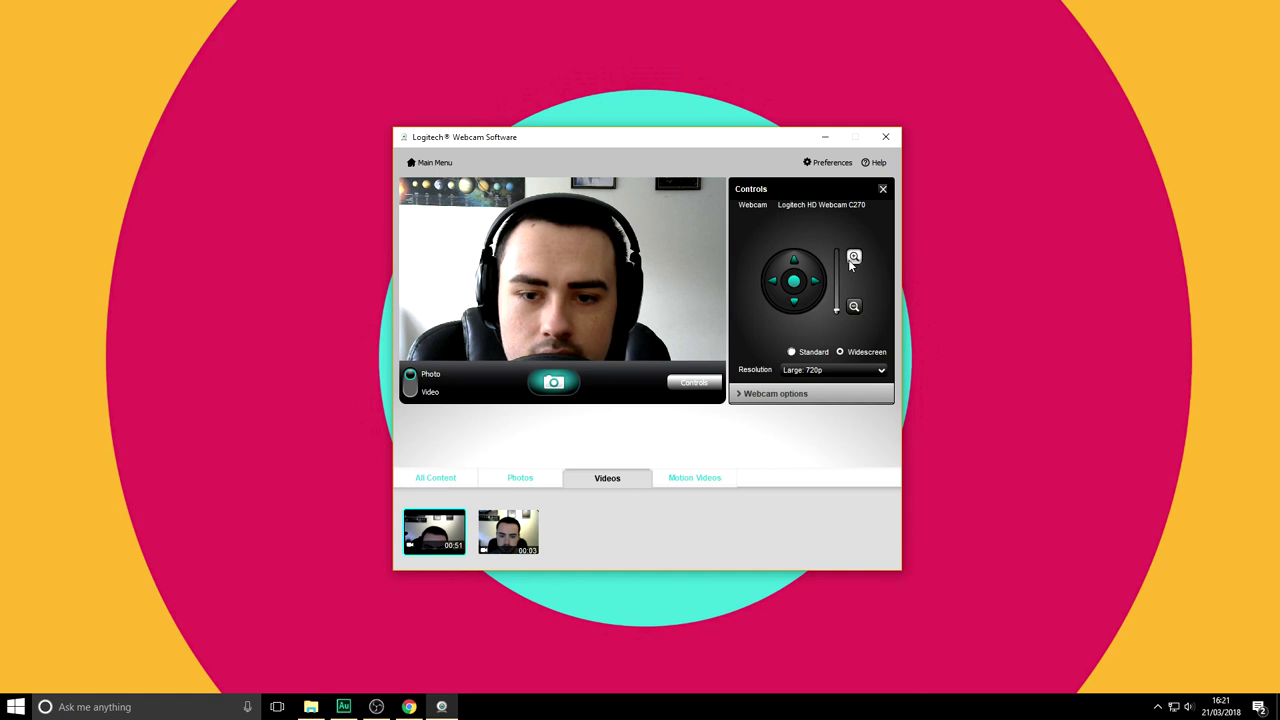
{"action": "left_click", "coordinate": [815, 283]}
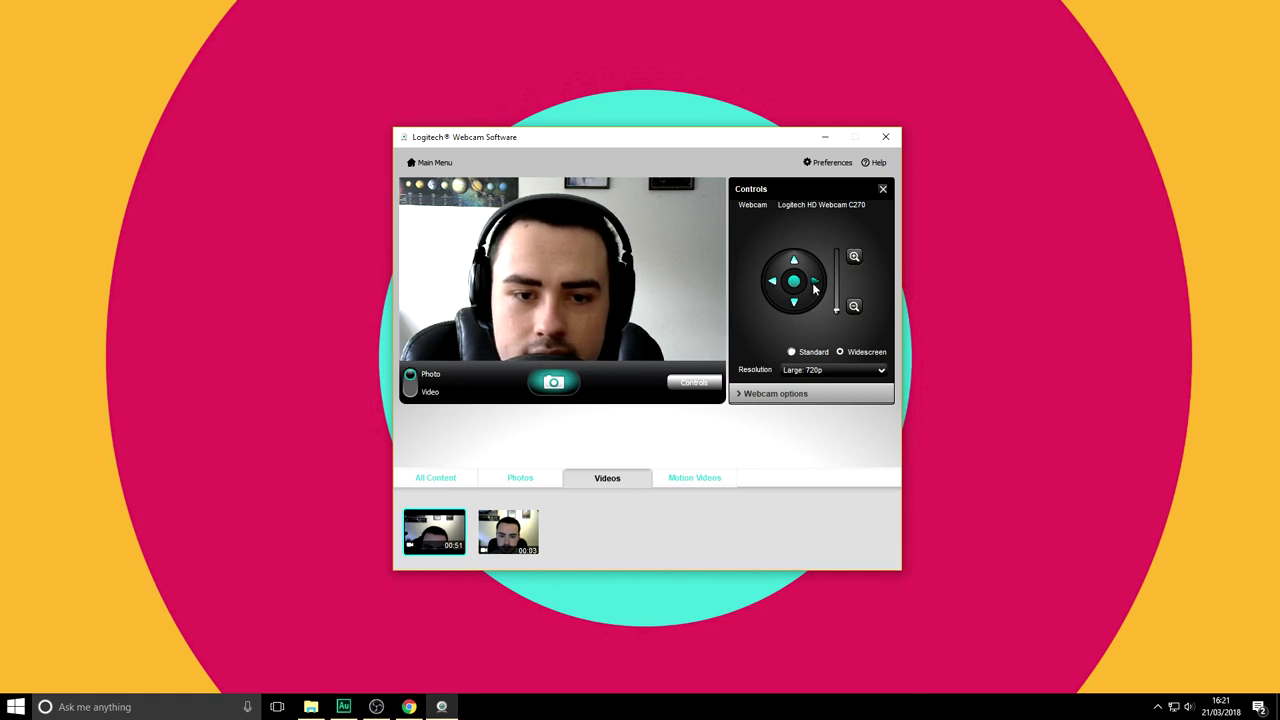
{"action": "left_click", "coordinate": [794, 302]}
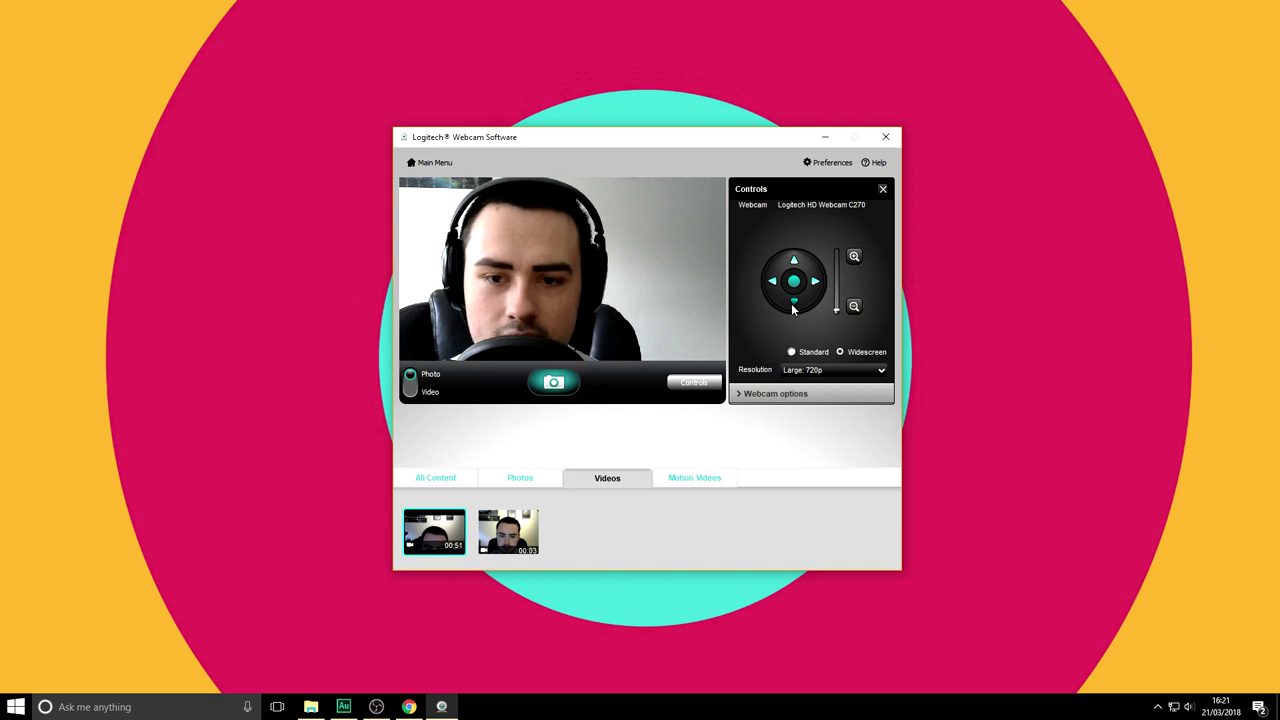
Step: Try zooming the webcam image in slightly and panning it down and to the left, and reset the zoom
{"action": "left_click", "coordinate": [854, 258]}
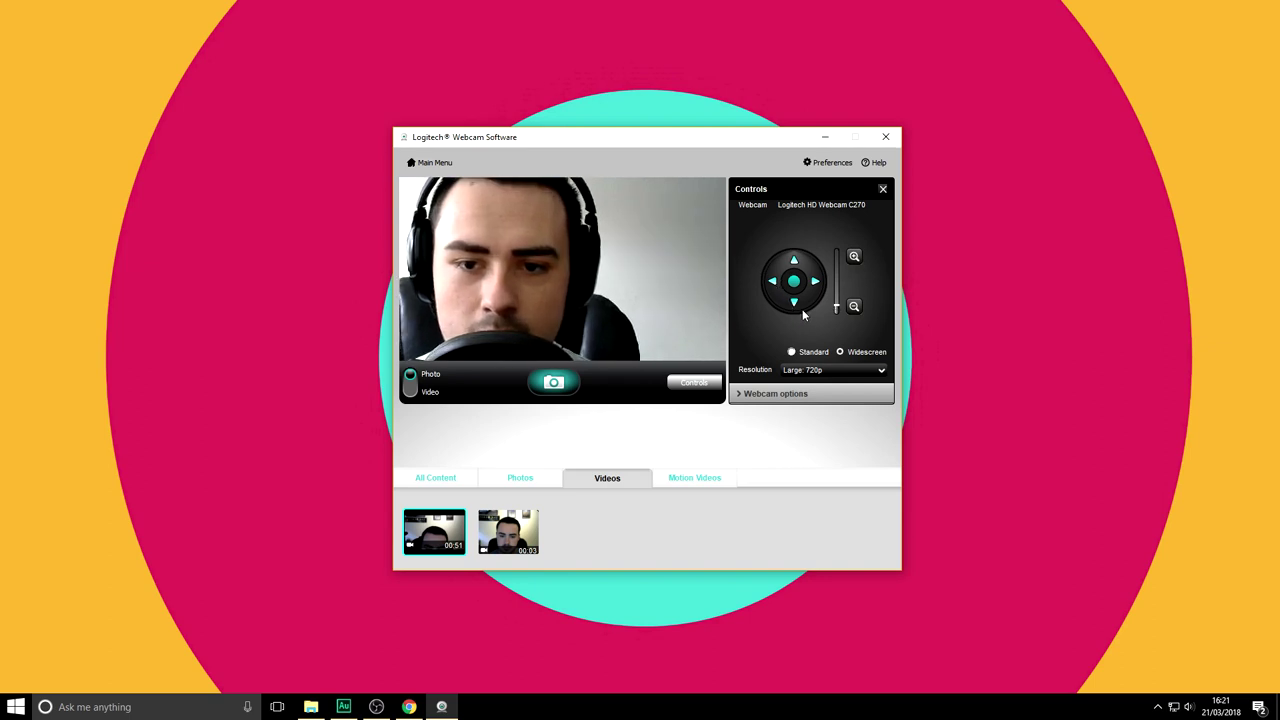
{"action": "left_click", "coordinate": [794, 302]}
{"action": "left_click", "coordinate": [774, 284]}
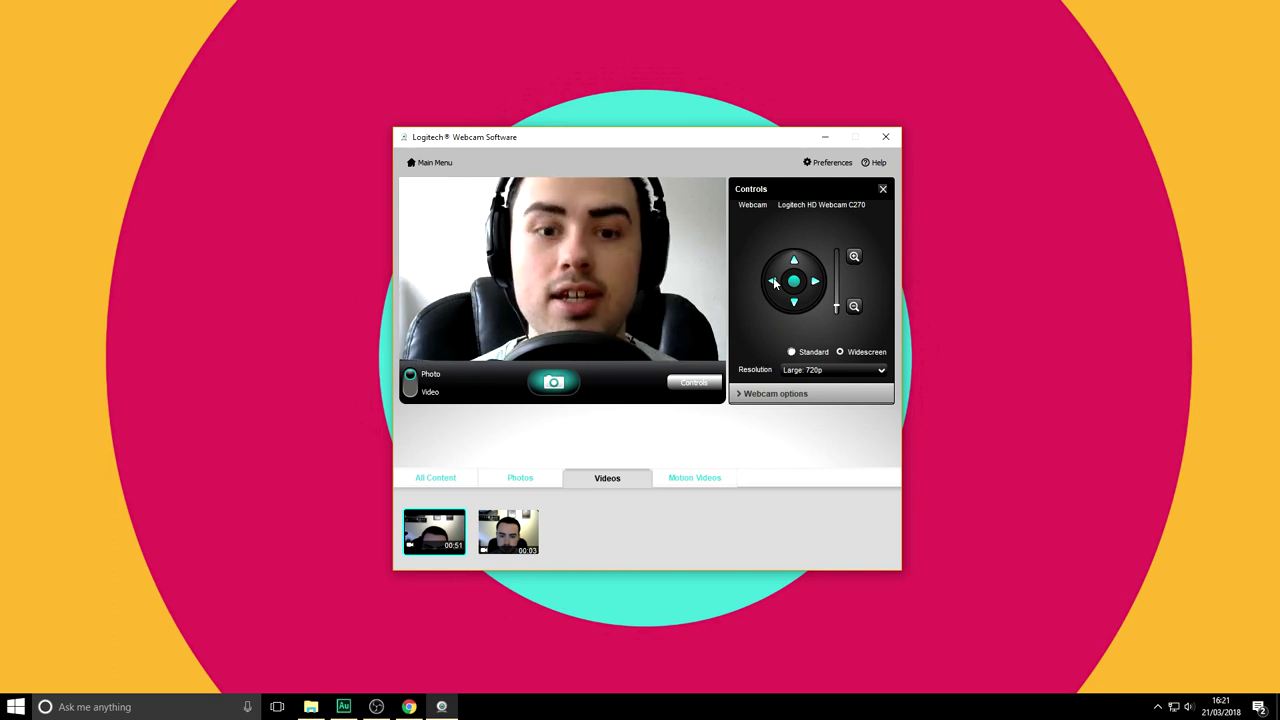
{"action": "left_click", "coordinate": [853, 307]}
Step: Zoom the webcam image in to the maximum and pan the view up and to the right
{"action": "left_click", "coordinate": [853, 258]}
{"action": "left_click", "coordinate": [853, 258]}
{"action": "left_click", "coordinate": [853, 258]}
{"action": "left_click", "coordinate": [853, 258]}
{"action": "left_click", "coordinate": [853, 258]}
{"action": "left_click", "coordinate": [853, 258]}
{"action": "left_click", "coordinate": [794, 261]}
{"action": "left_click", "coordinate": [794, 261]}
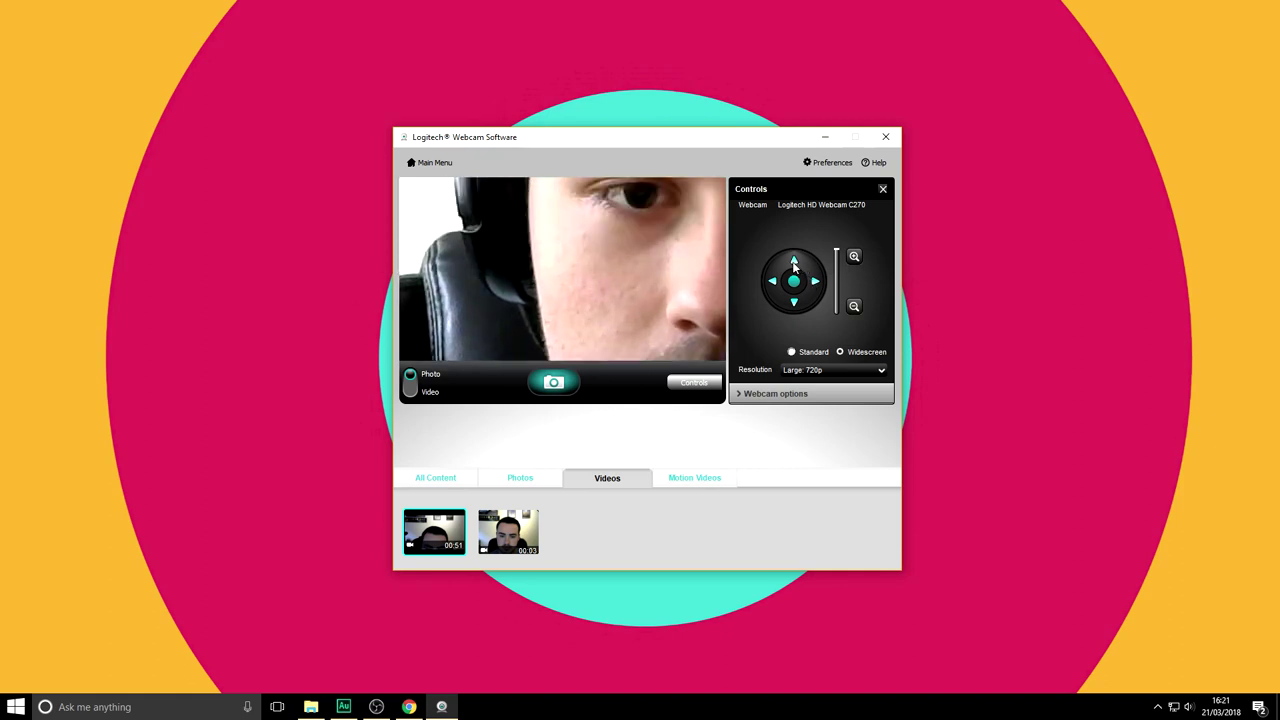
{"action": "left_click", "coordinate": [794, 261]}
{"action": "left_click", "coordinate": [814, 282]}
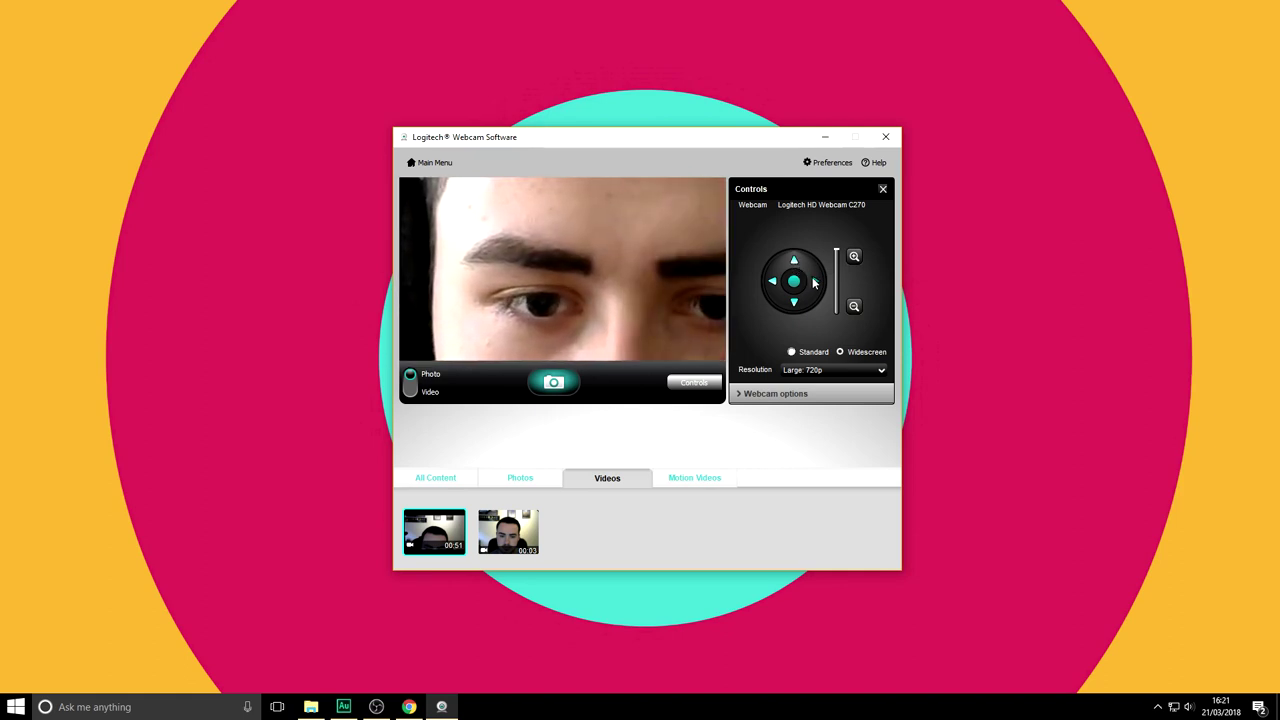
Step: Zoom the webcam image all the way back out and shift the software window slightly down
{"action": "left_click", "coordinate": [853, 308]}
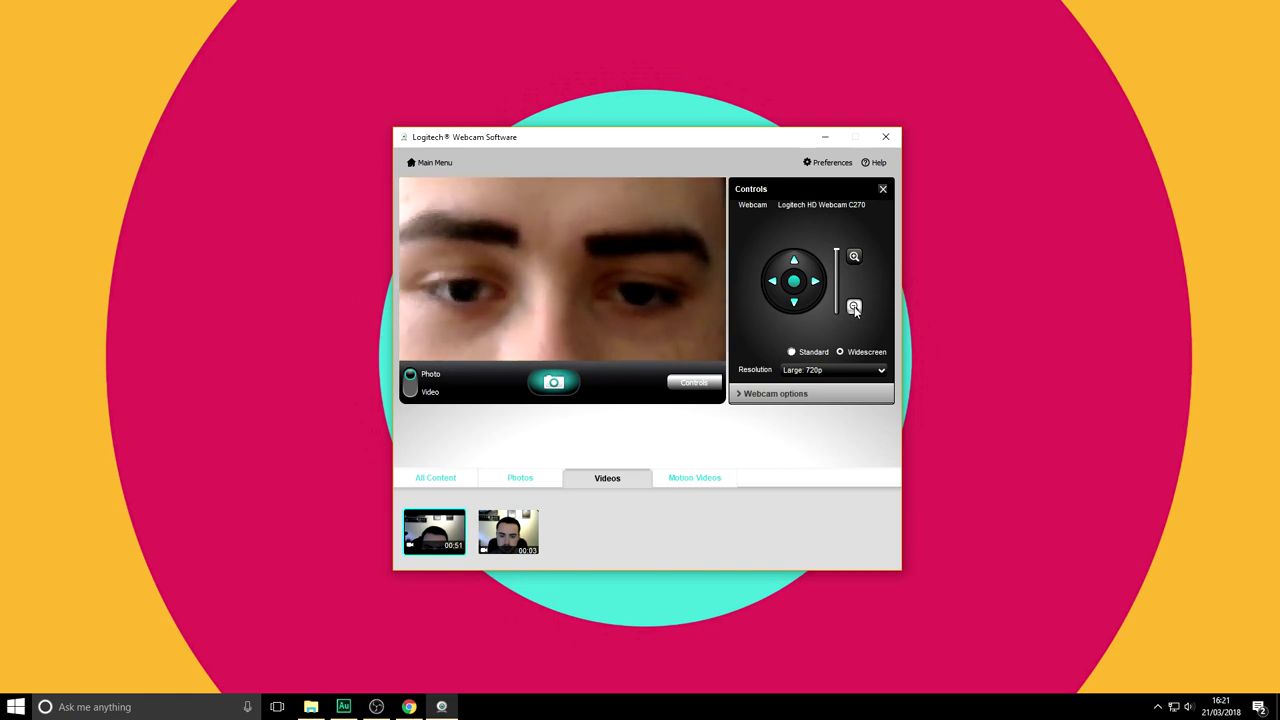
{"action": "left_click", "coordinate": [853, 308]}
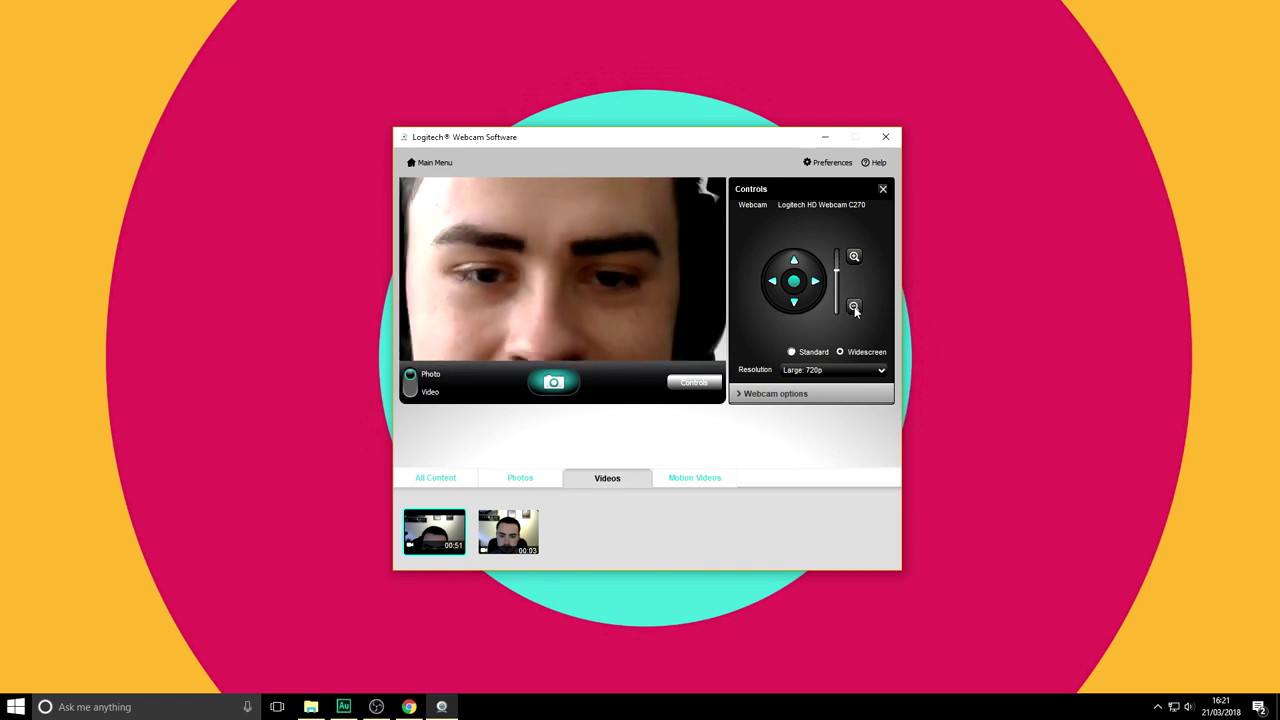
{"action": "left_click", "coordinate": [853, 308]}
{"action": "left_click_drag", "start_coordinate": [727, 141], "coordinate": [722, 154]}
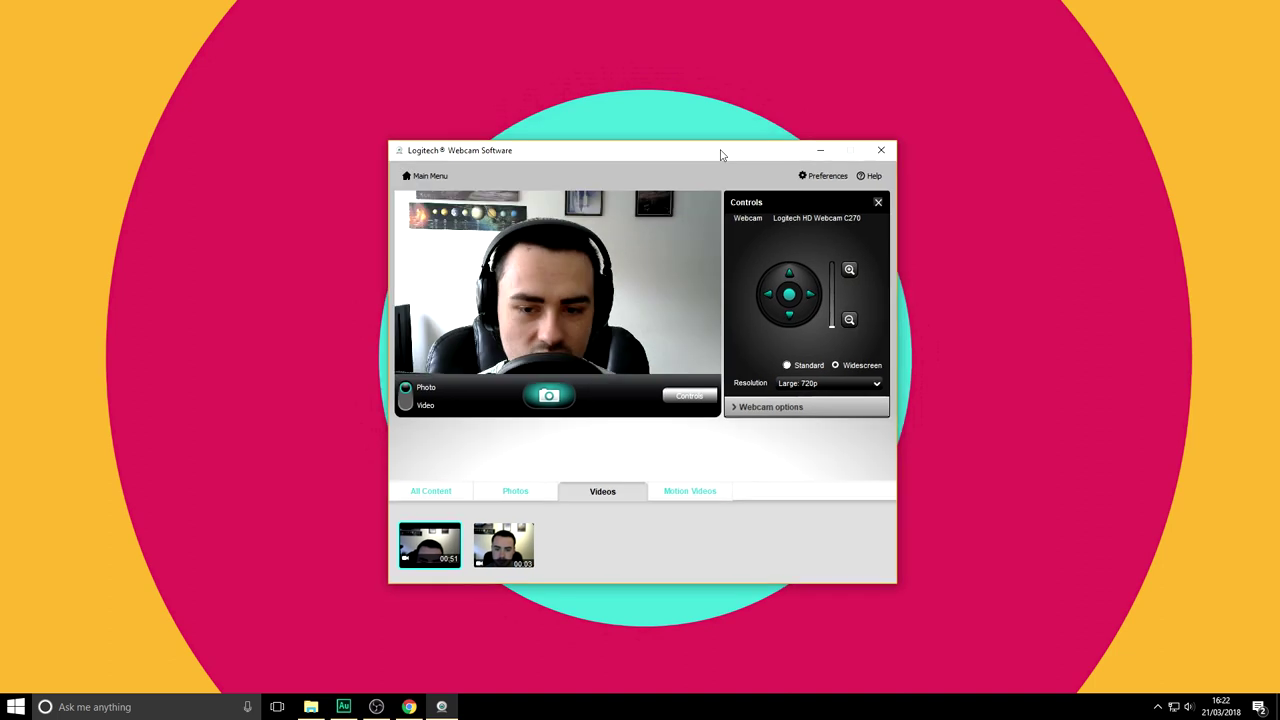
Step: Try the Follow my face option on the webcam image and turn it off again
{"action": "left_click", "coordinate": [741, 410]}
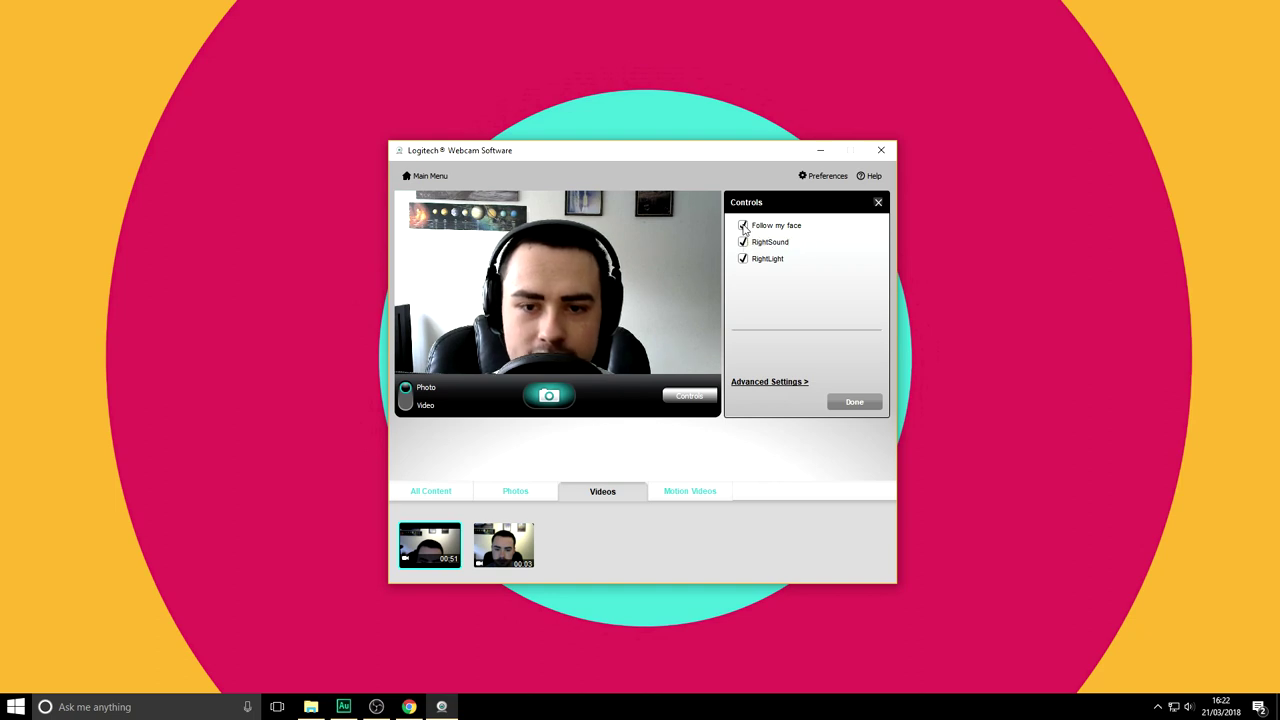
{"action": "left_click", "coordinate": [847, 400]}
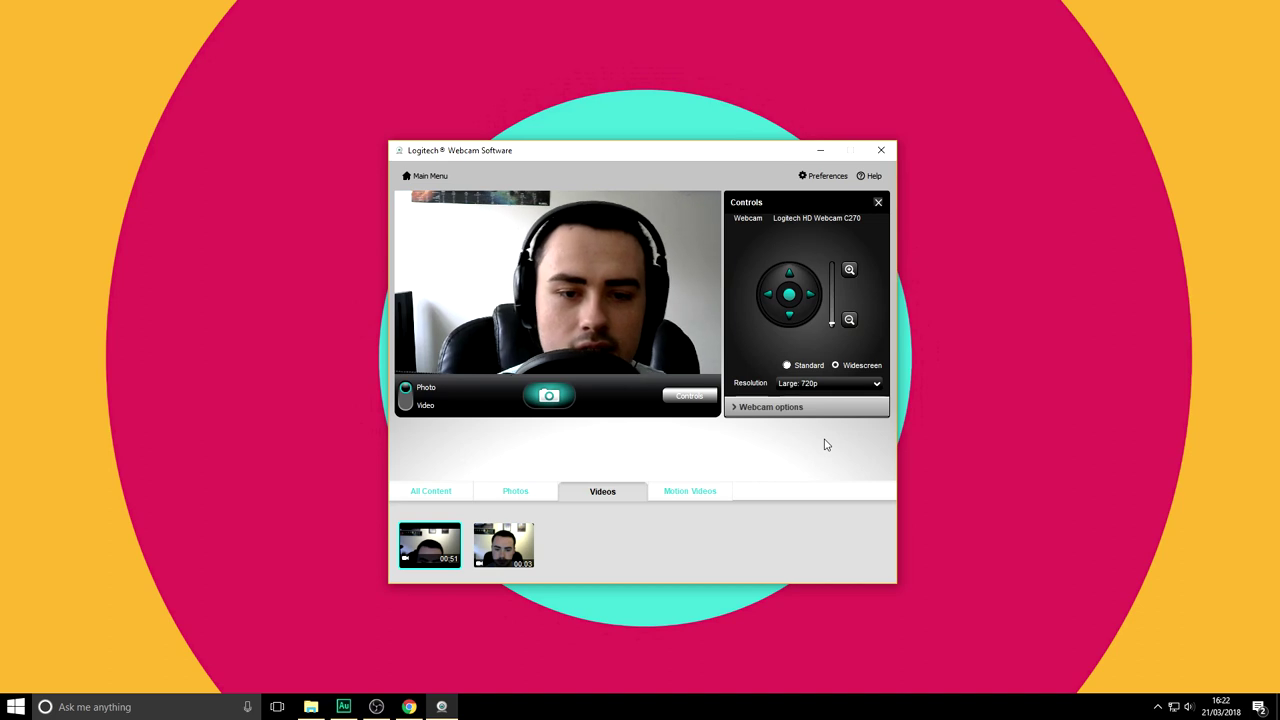
{"action": "left_click", "coordinate": [745, 413]}
{"action": "left_click", "coordinate": [743, 226]}
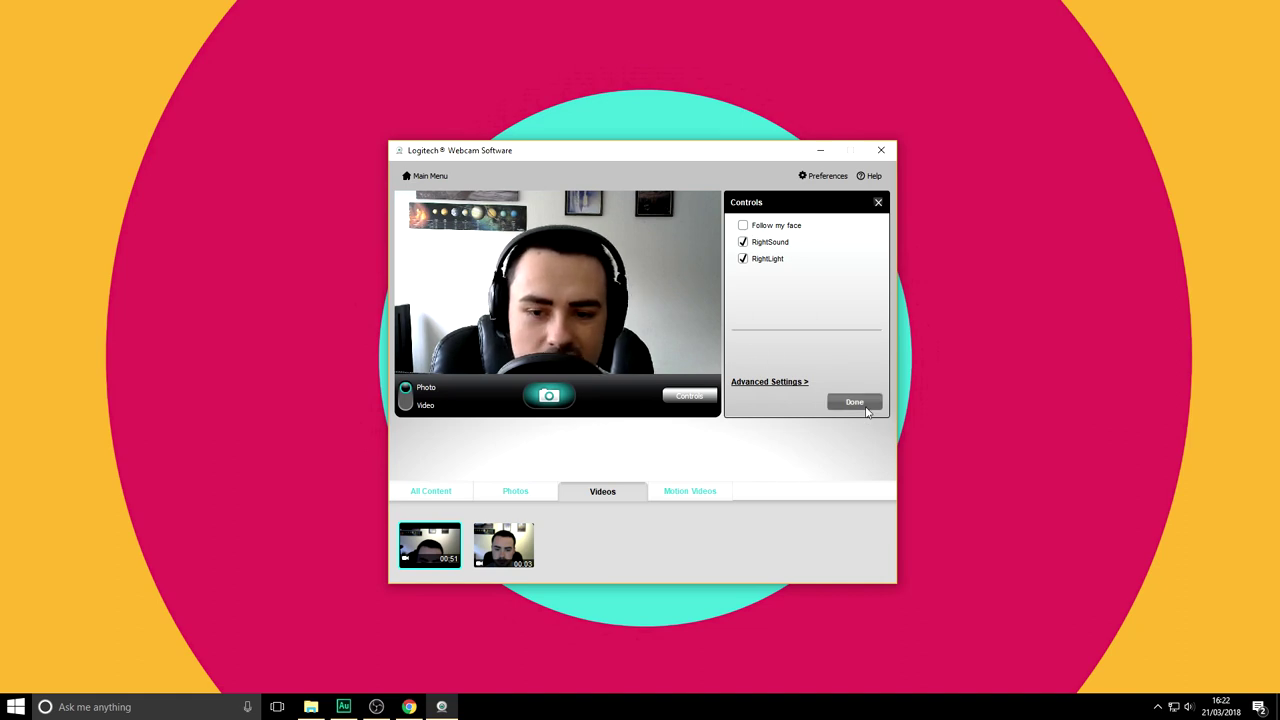
{"action": "left_click", "coordinate": [862, 405]}
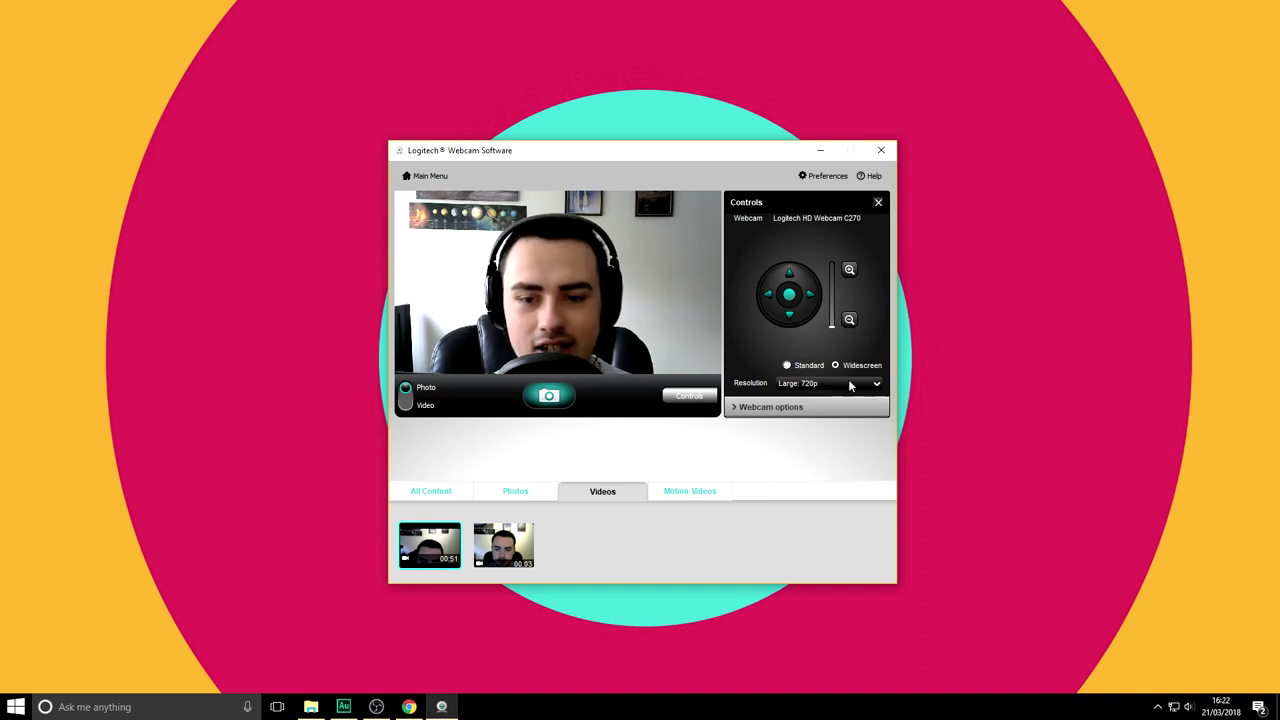
Step: Switch to video capture and set it to widescreen format with the Large: 720p resolution
{"action": "left_click", "coordinate": [404, 400]}
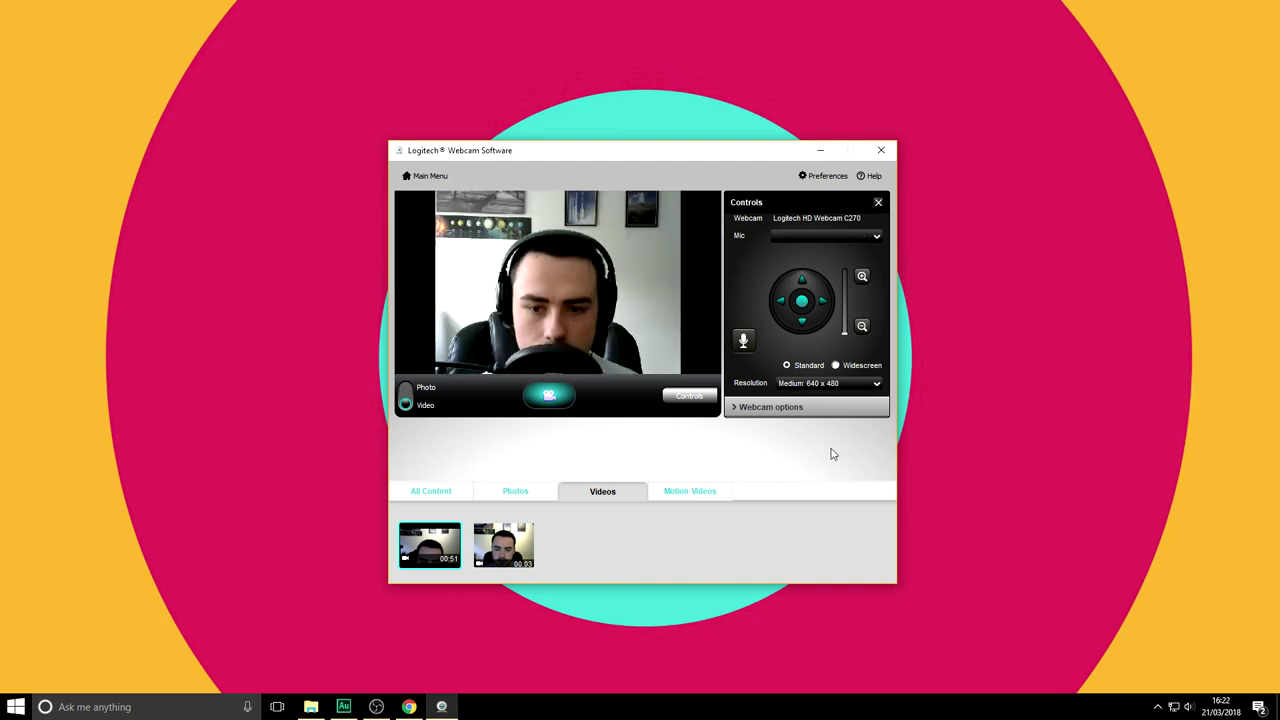
{"action": "left_click", "coordinate": [833, 366]}
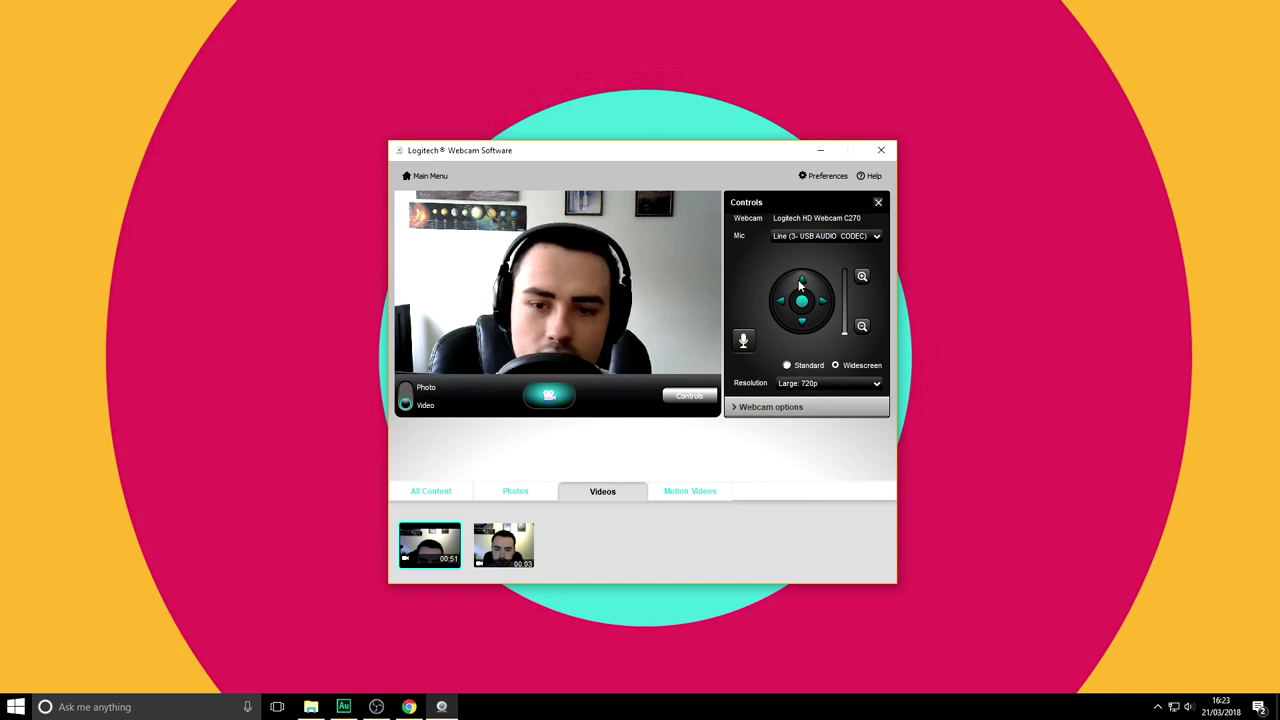
{"action": "left_click", "coordinate": [824, 384]}
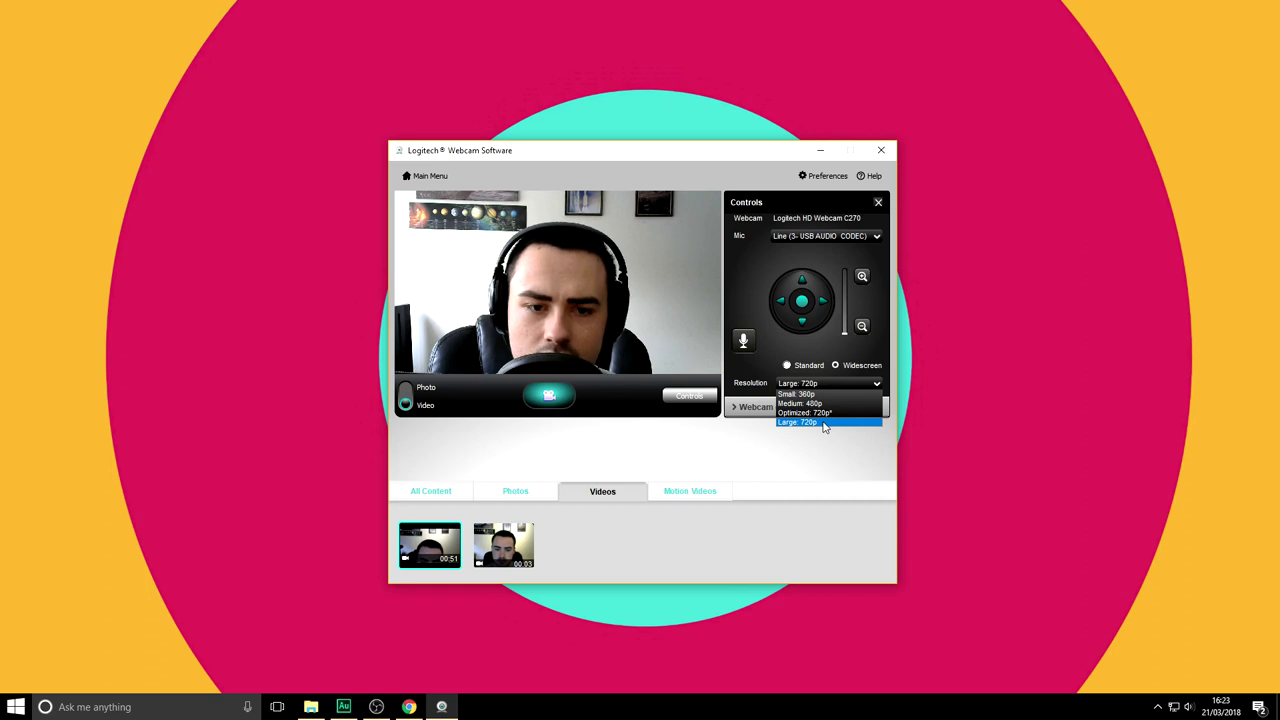
{"action": "left_click", "coordinate": [823, 421]}
Step: Select HD Webcam C270 as the microphone and record a test video
{"action": "left_click", "coordinate": [804, 237]}
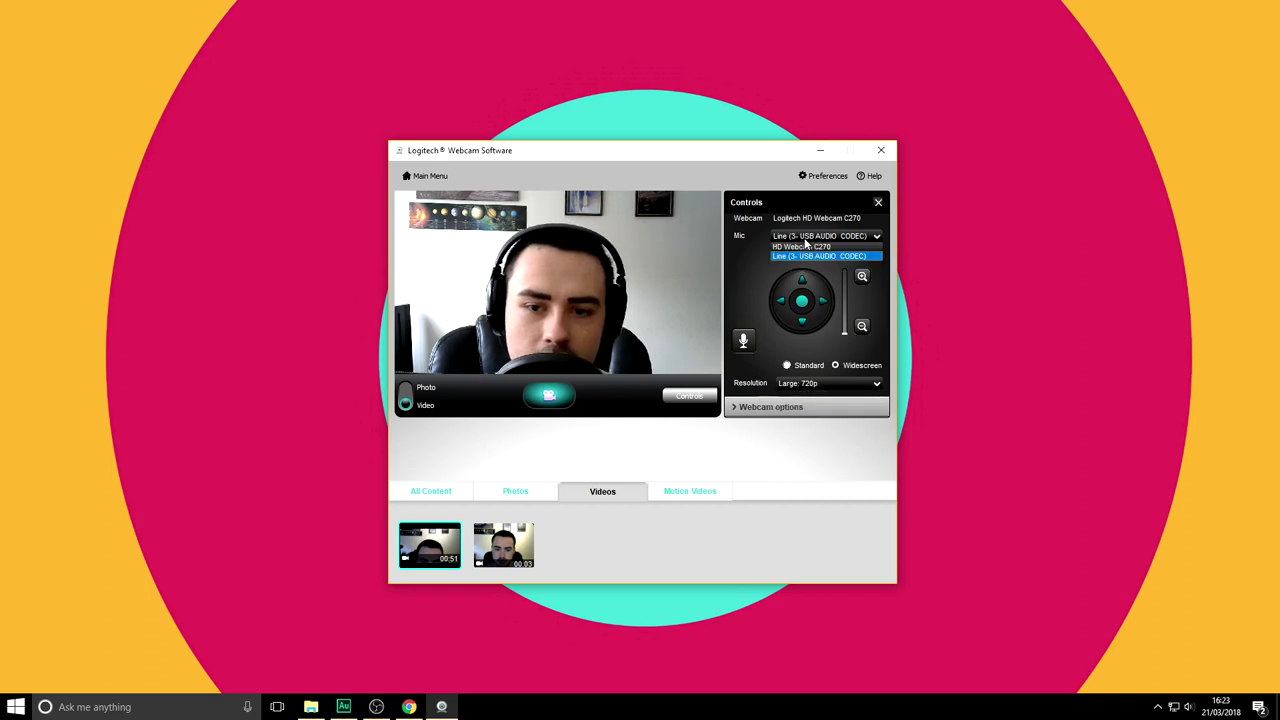
{"action": "left_click", "coordinate": [816, 248]}
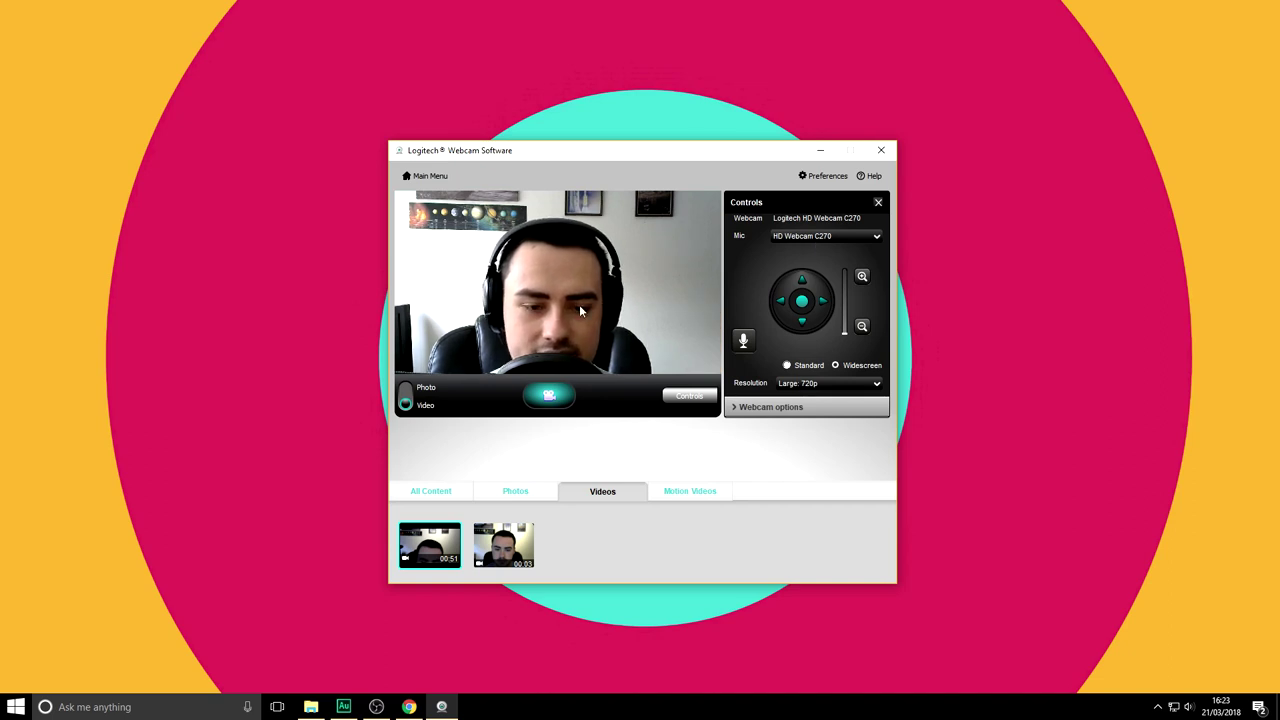
{"action": "left_click", "coordinate": [547, 398]}
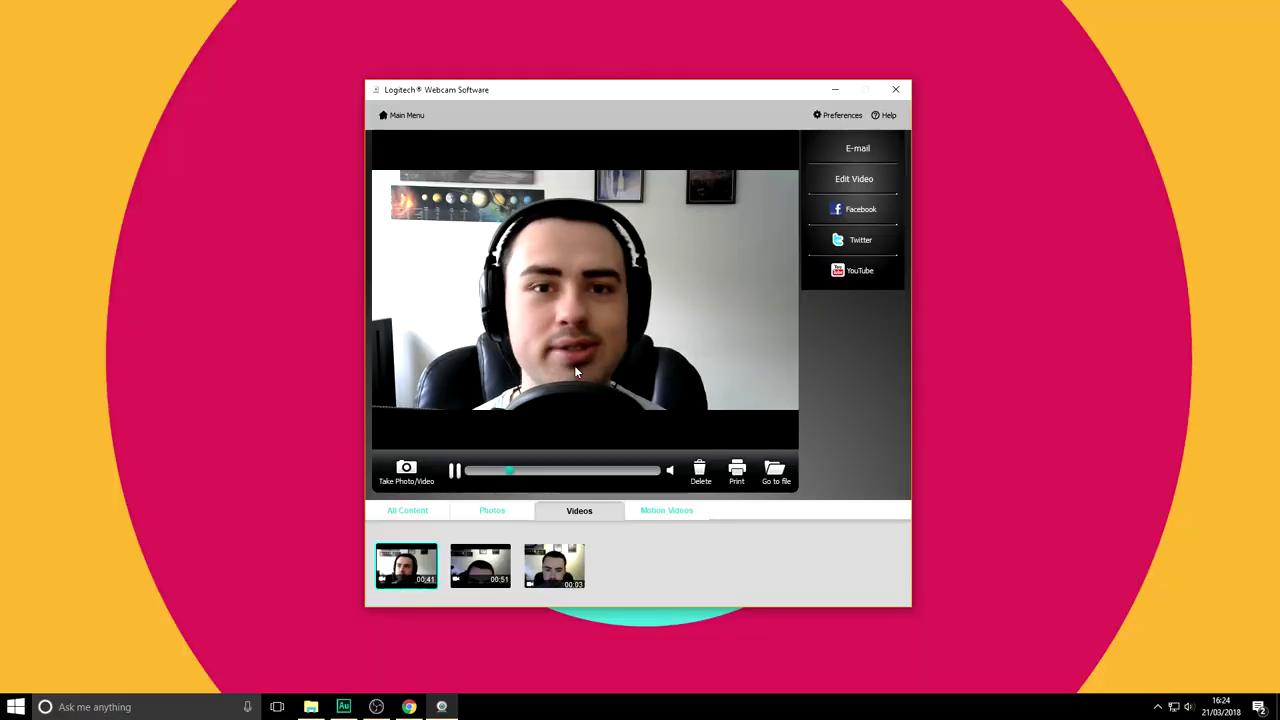
Step: Pause the playback of the test video, reopen it through the Webcam Gallery and pause it there
{"action": "left_click", "coordinate": [454, 471]}
{"action": "left_click", "coordinate": [404, 118]}
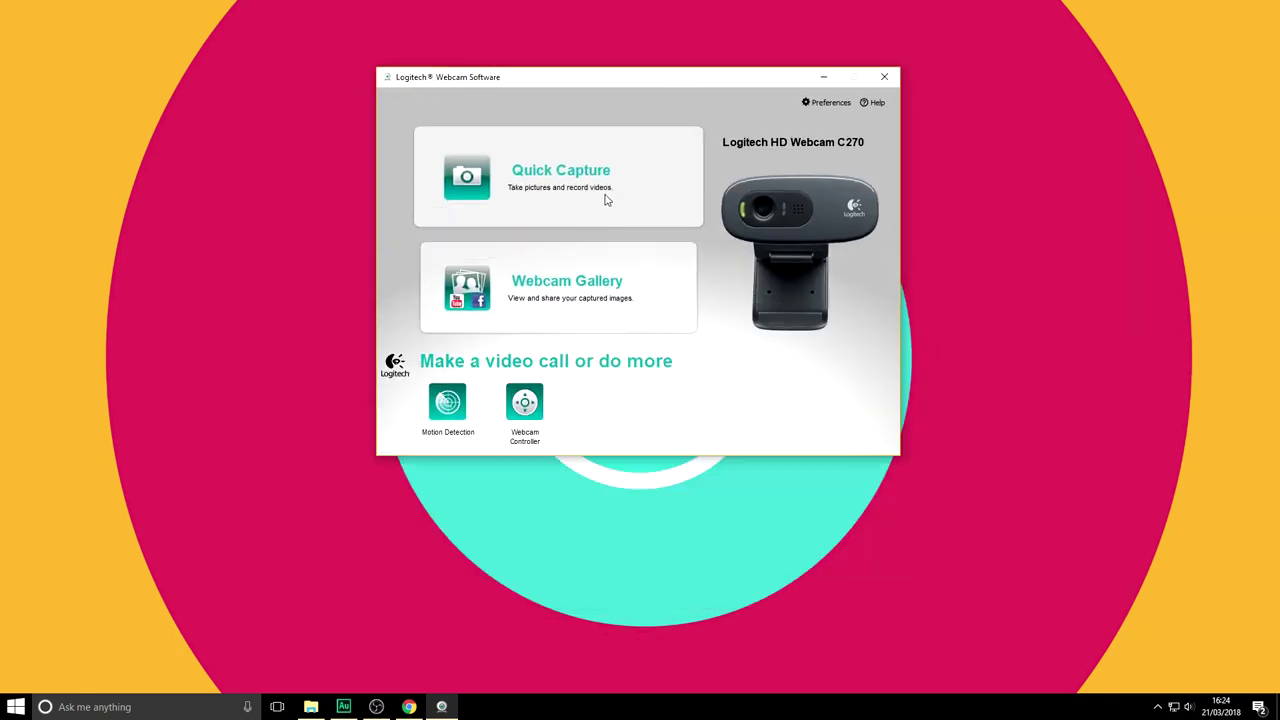
{"action": "left_click", "coordinate": [566, 308]}
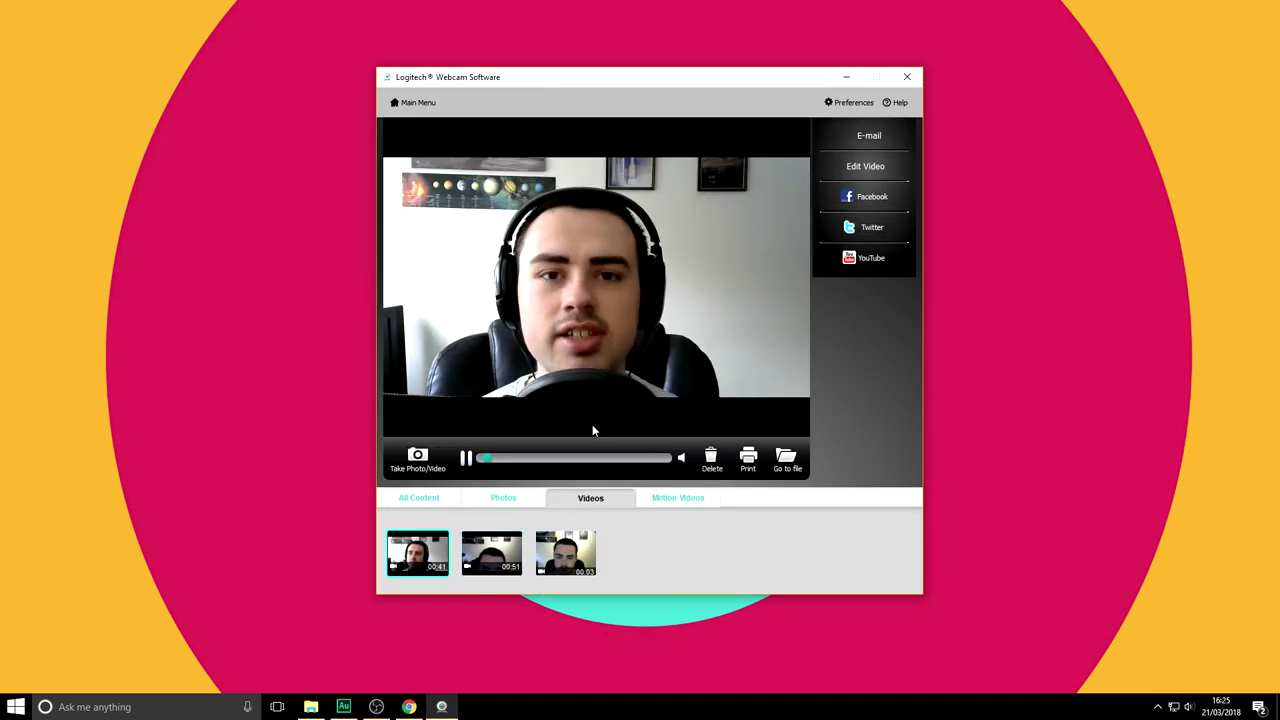
{"action": "left_click", "coordinate": [467, 459]}
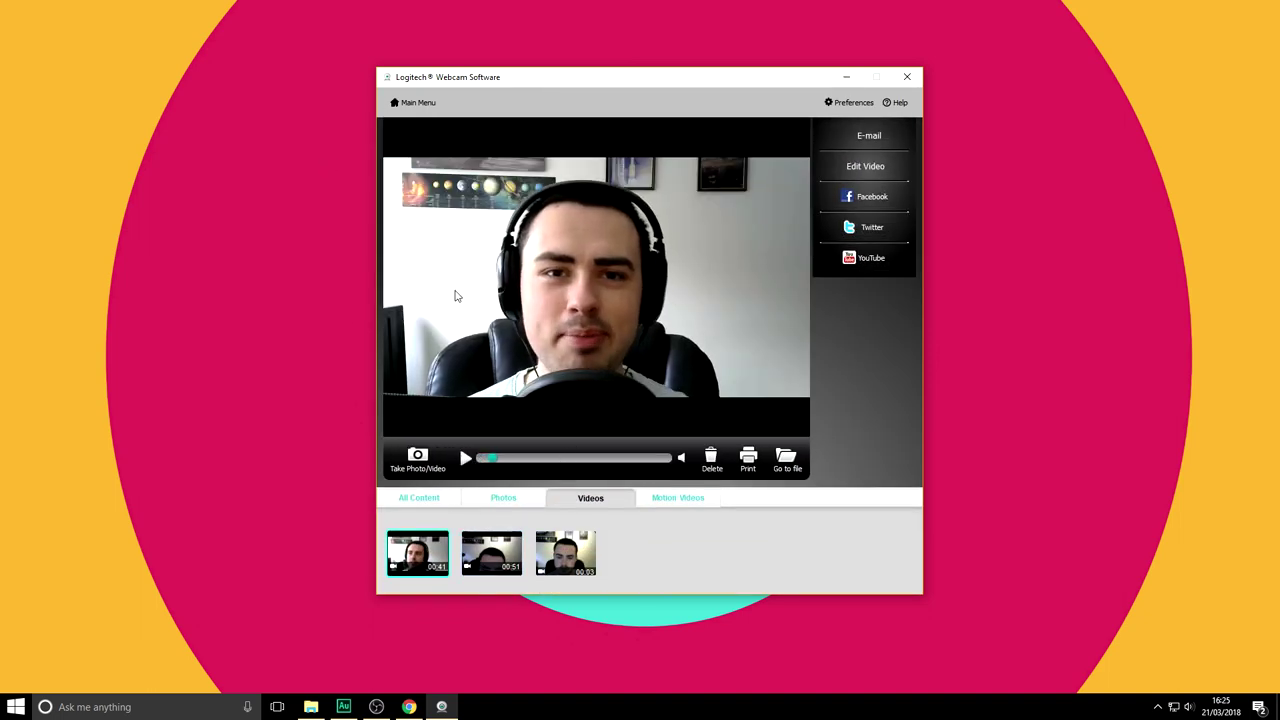
Step: Return to Quick Capture and check the webcam options and the preferences, closing both again
{"action": "left_click", "coordinate": [413, 102]}
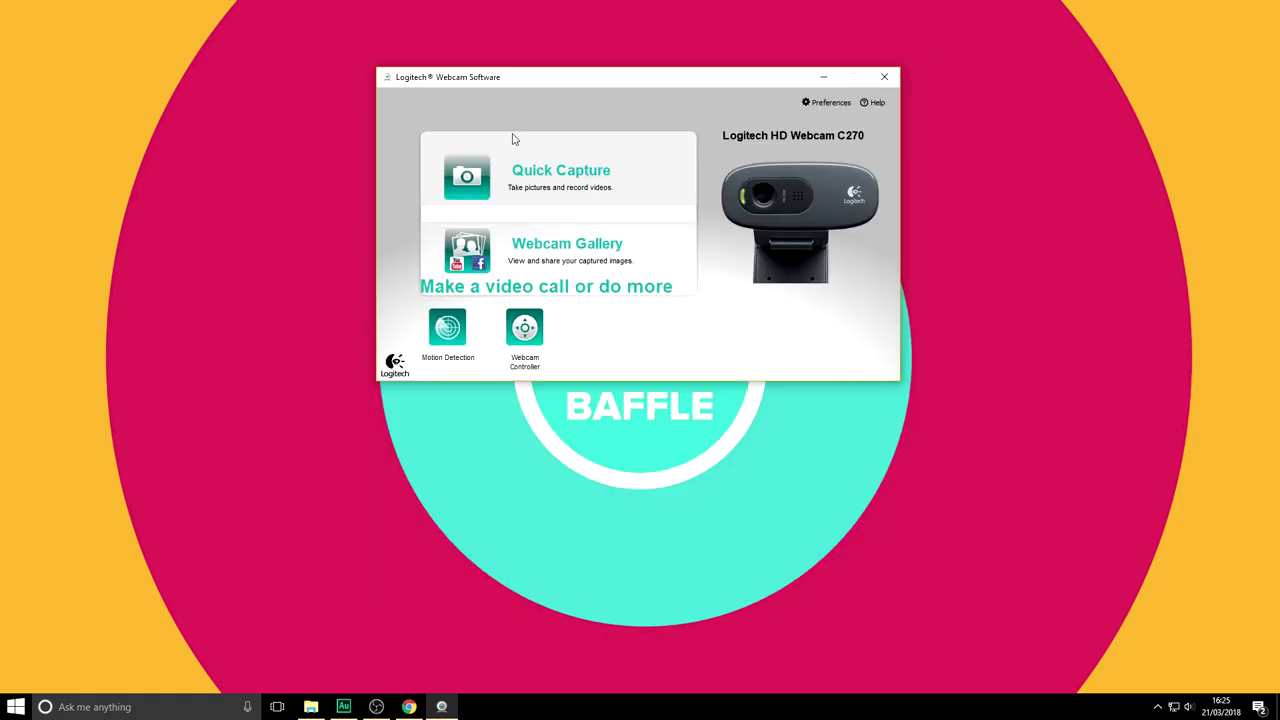
{"action": "left_click", "coordinate": [535, 200]}
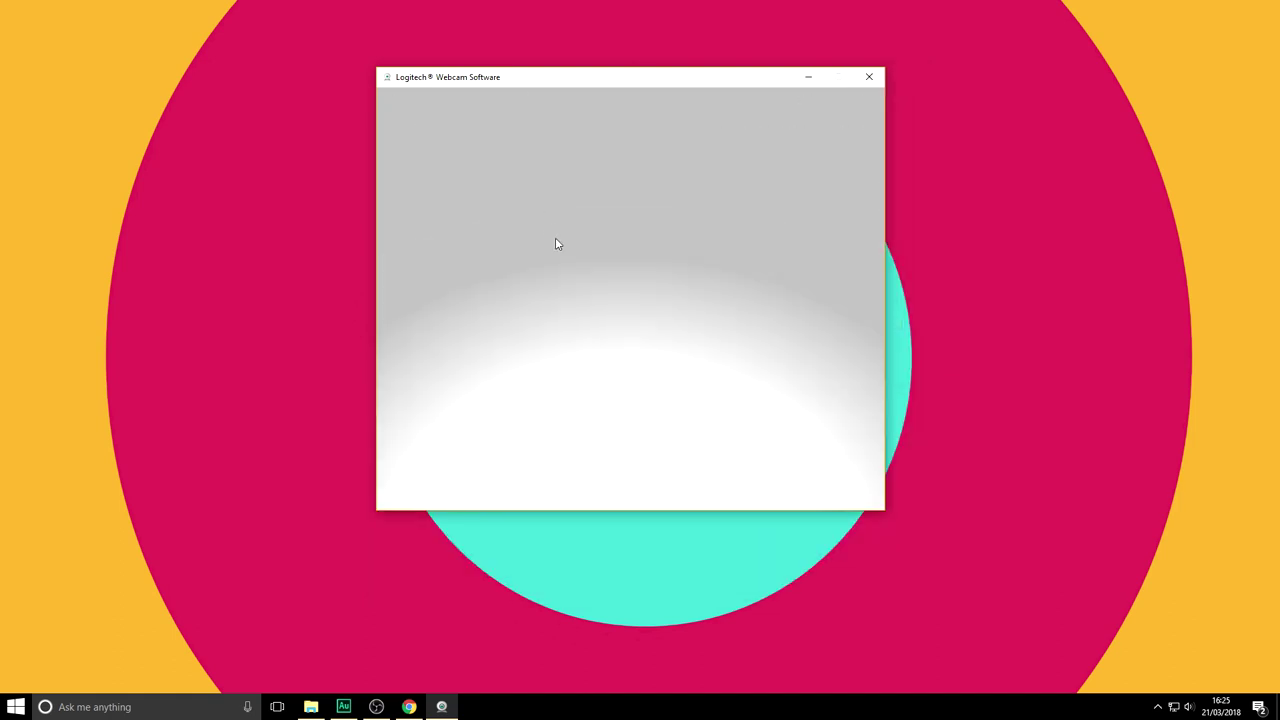
{"action": "left_click", "coordinate": [748, 322]}
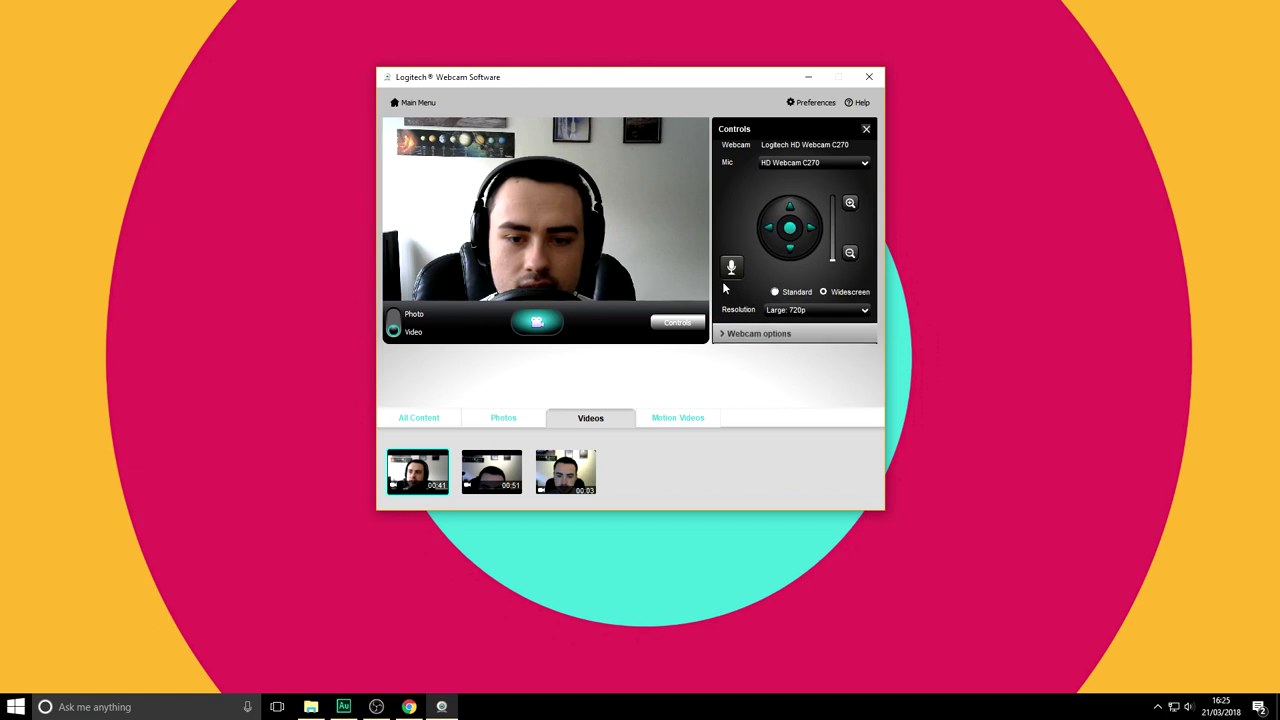
{"action": "left_click", "coordinate": [725, 335]}
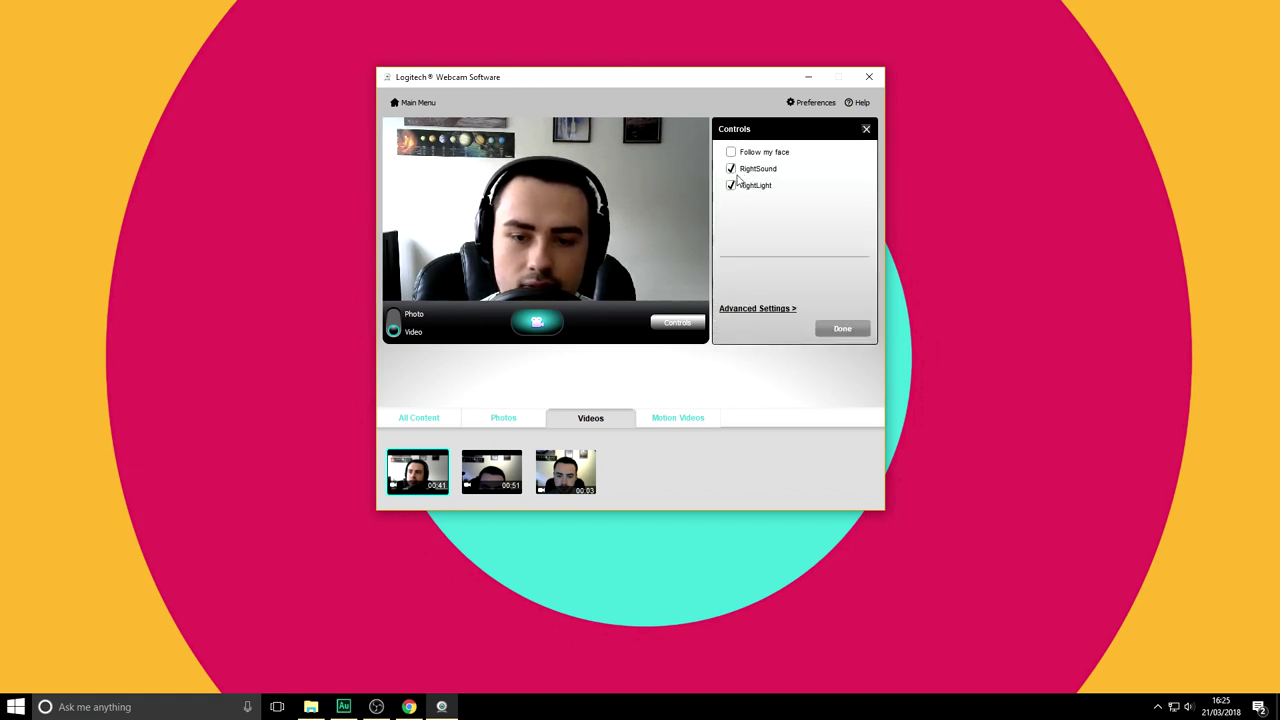
{"action": "left_click", "coordinate": [866, 131]}
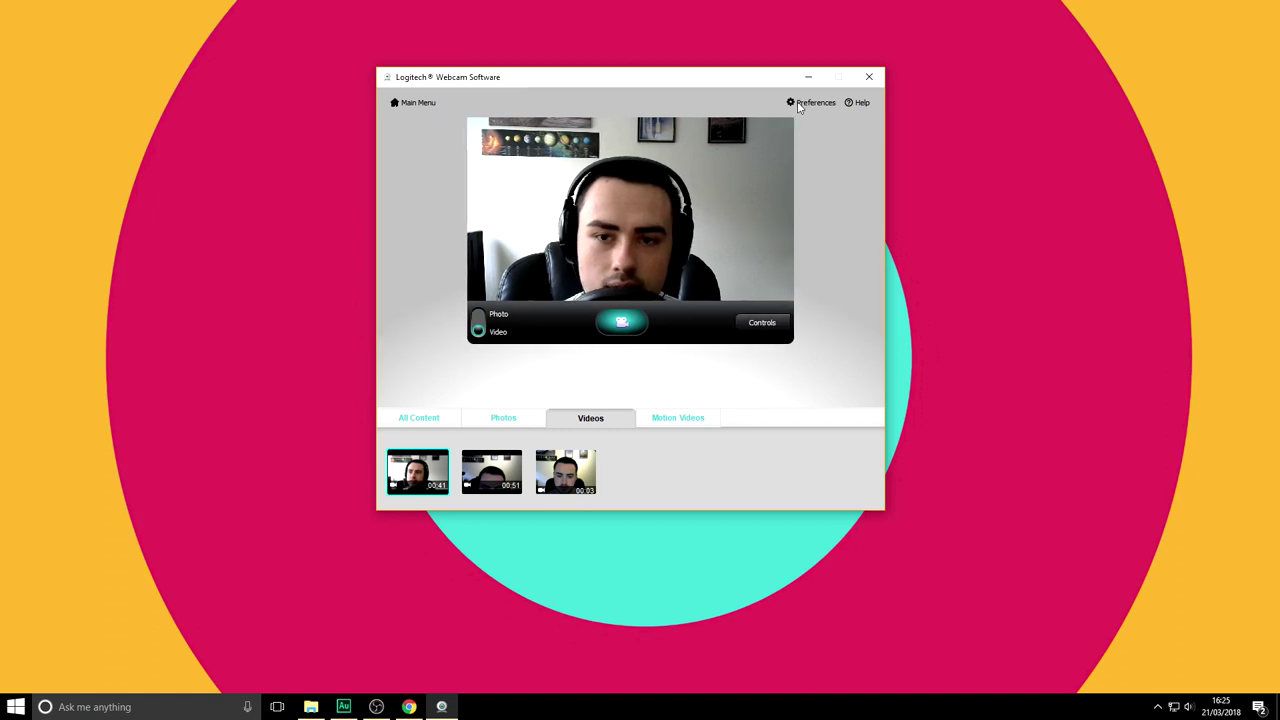
{"action": "left_click", "coordinate": [812, 103]}
{"action": "left_click", "coordinate": [877, 120]}
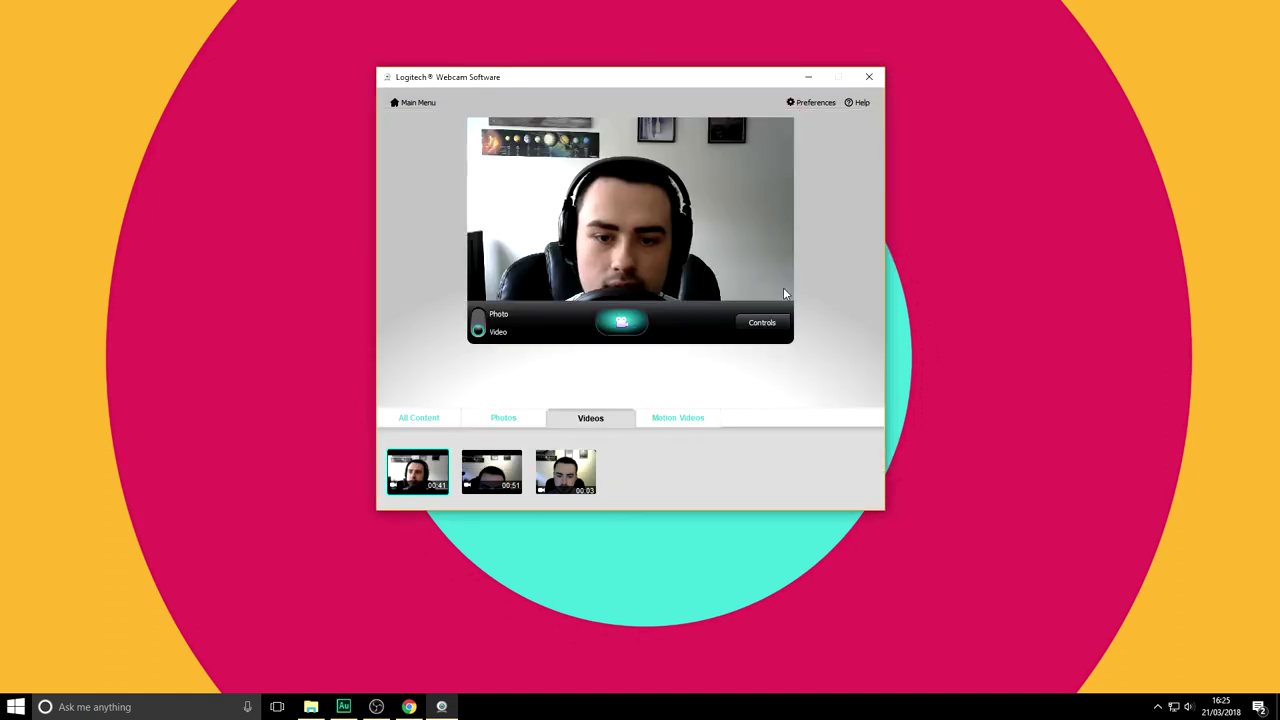
Step: Enable Follow my face, record a second test video with it, and turn the option off again
{"action": "left_click", "coordinate": [765, 322]}
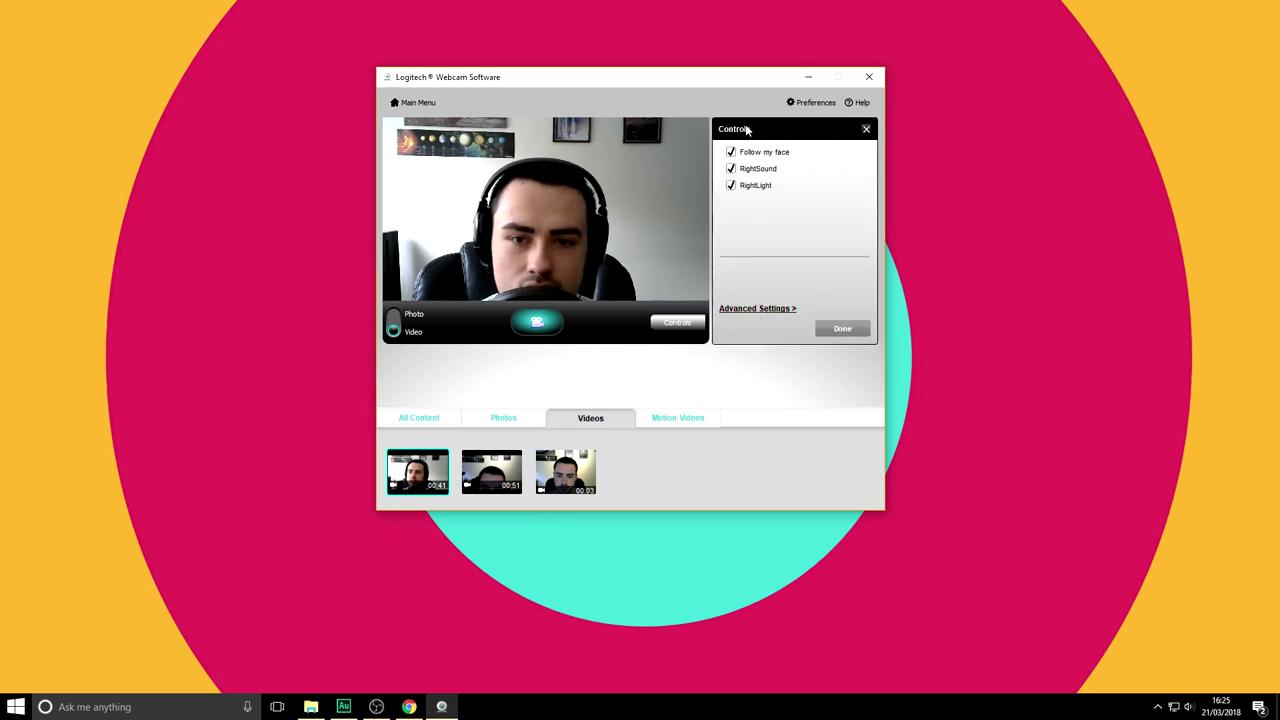
{"action": "left_click", "coordinate": [841, 329]}
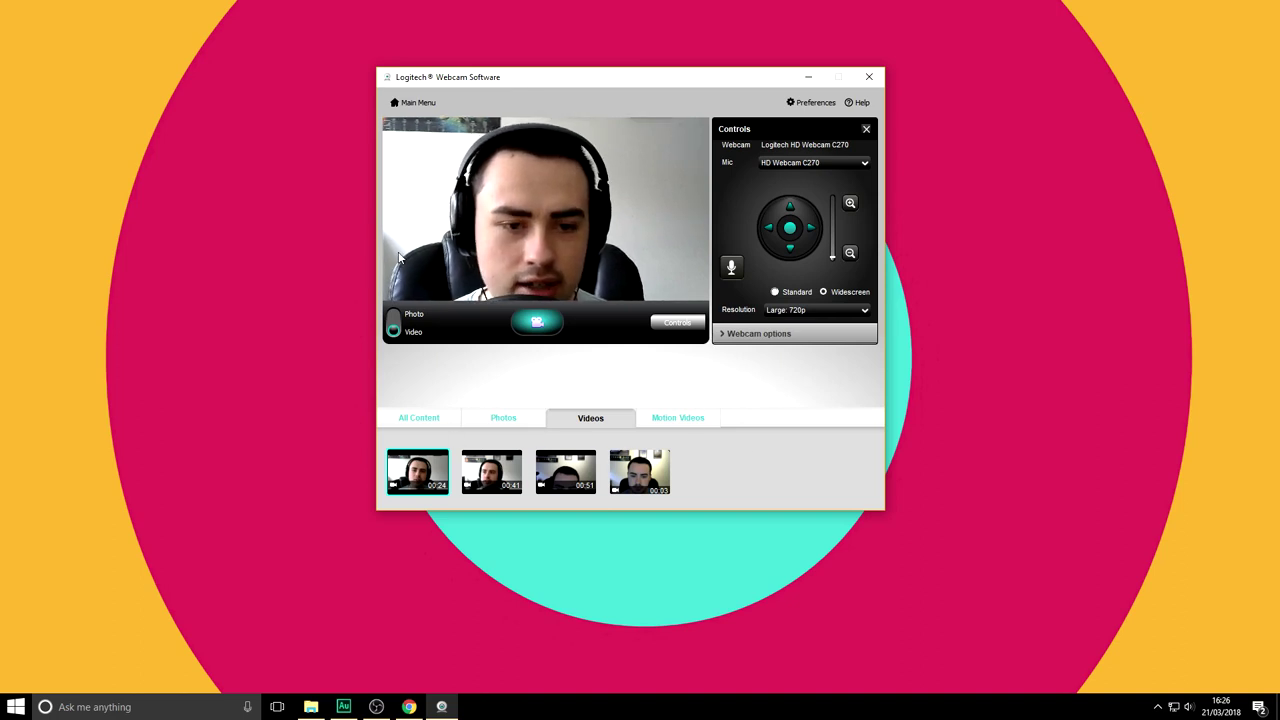
{"action": "left_click", "coordinate": [746, 333]}
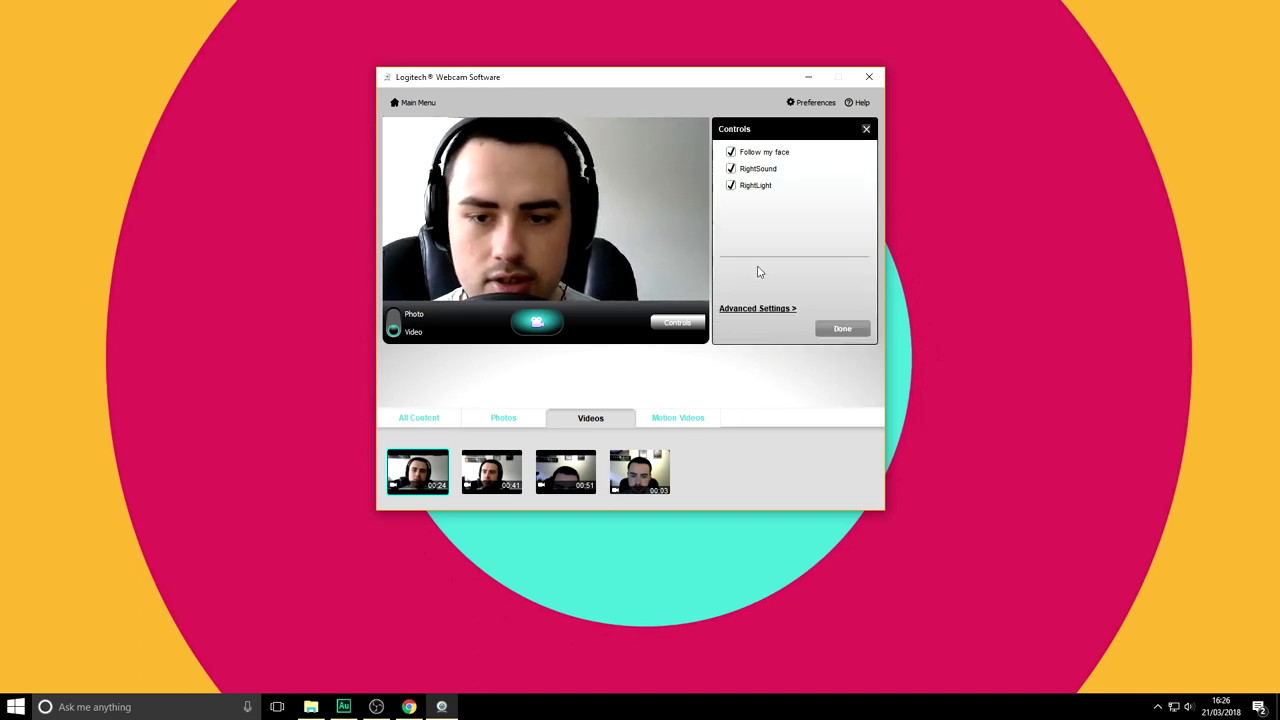
{"action": "left_click", "coordinate": [731, 152]}
{"action": "left_click", "coordinate": [843, 329]}
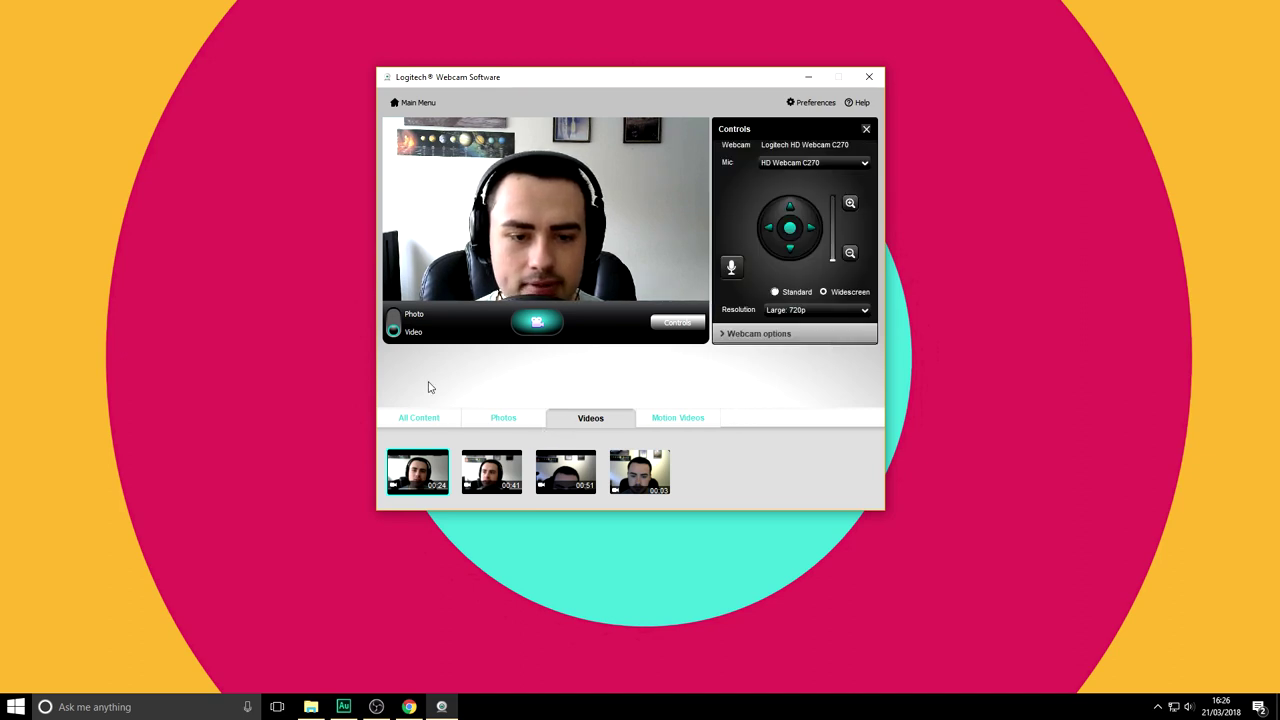
Step: Open Motion Detection, enable detection to record a motion video, stop it, and open the motion options
{"action": "left_click", "coordinate": [417, 102]}
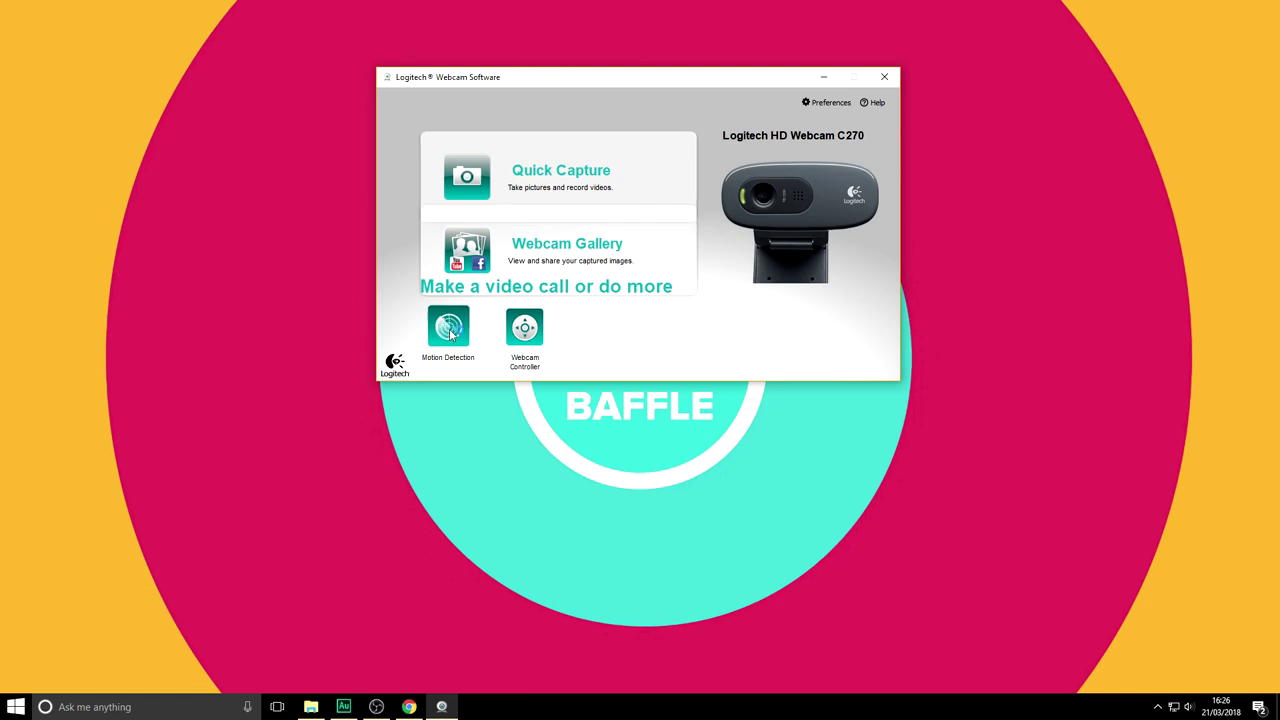
{"action": "left_click", "coordinate": [448, 328]}
{"action": "left_click_drag", "start_coordinate": [630, 176], "coordinate": [589, 154]}
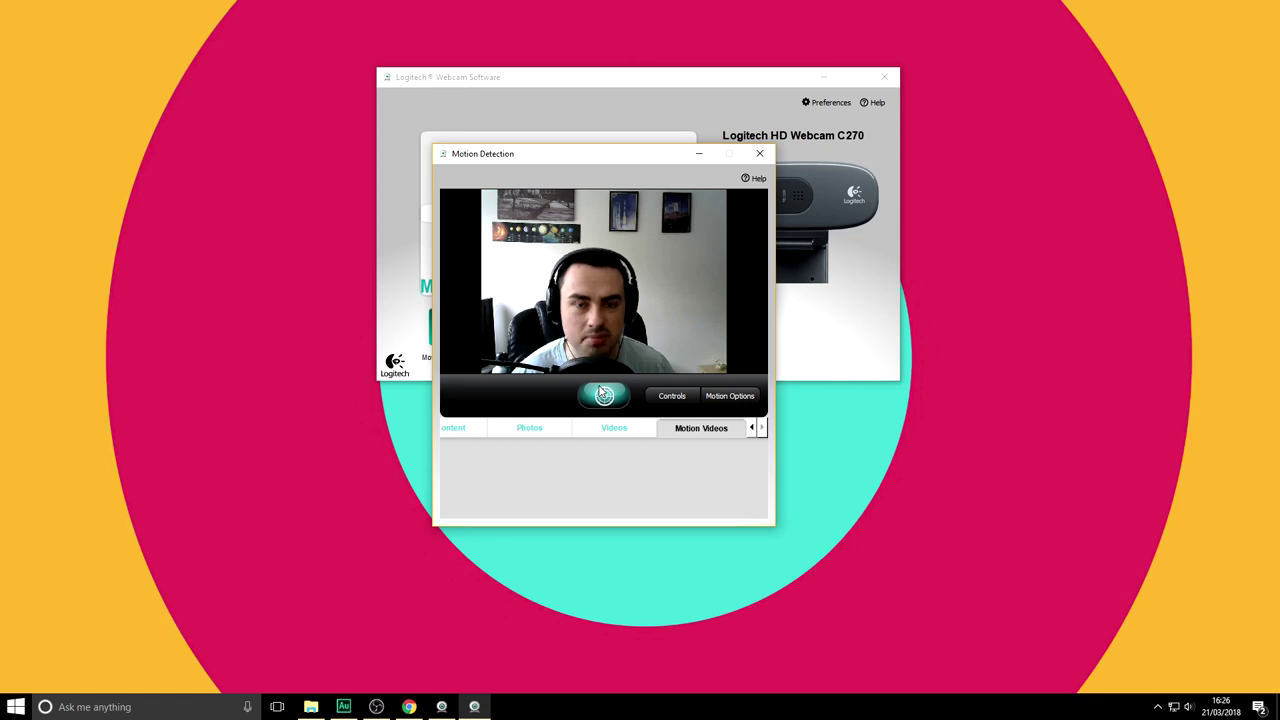
{"action": "left_click", "coordinate": [603, 395]}
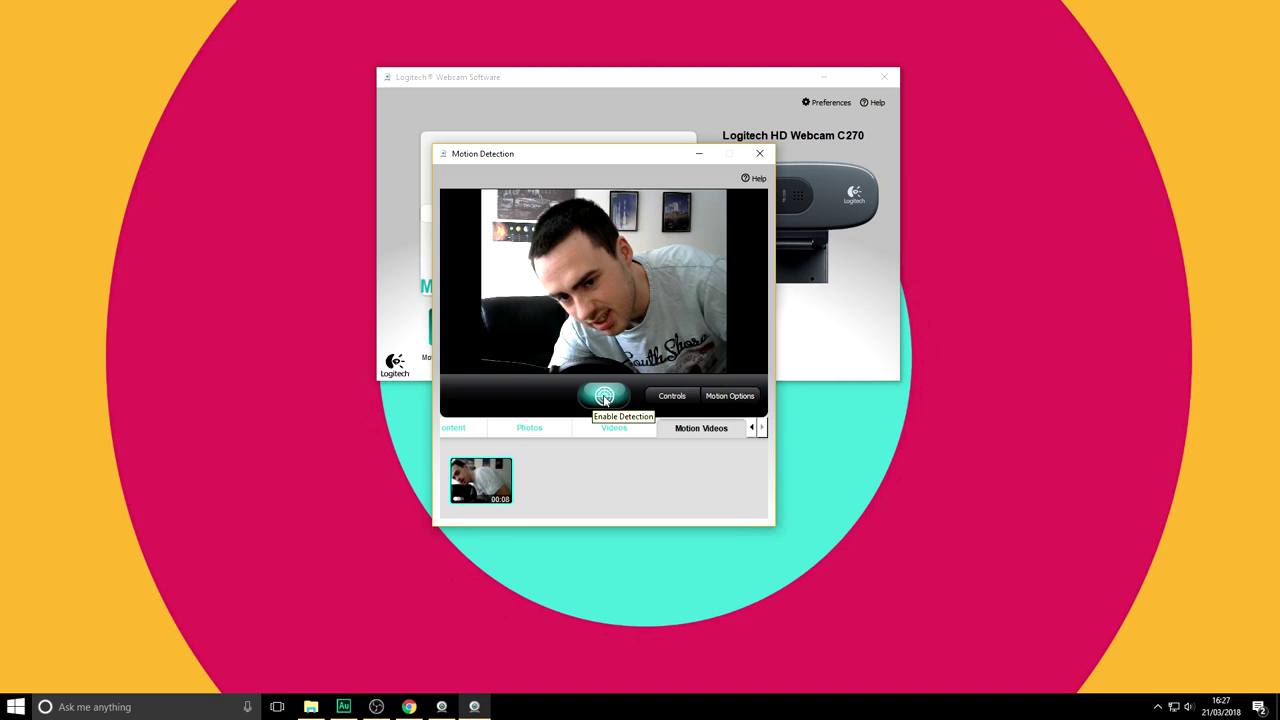
{"action": "left_click", "coordinate": [716, 397]}
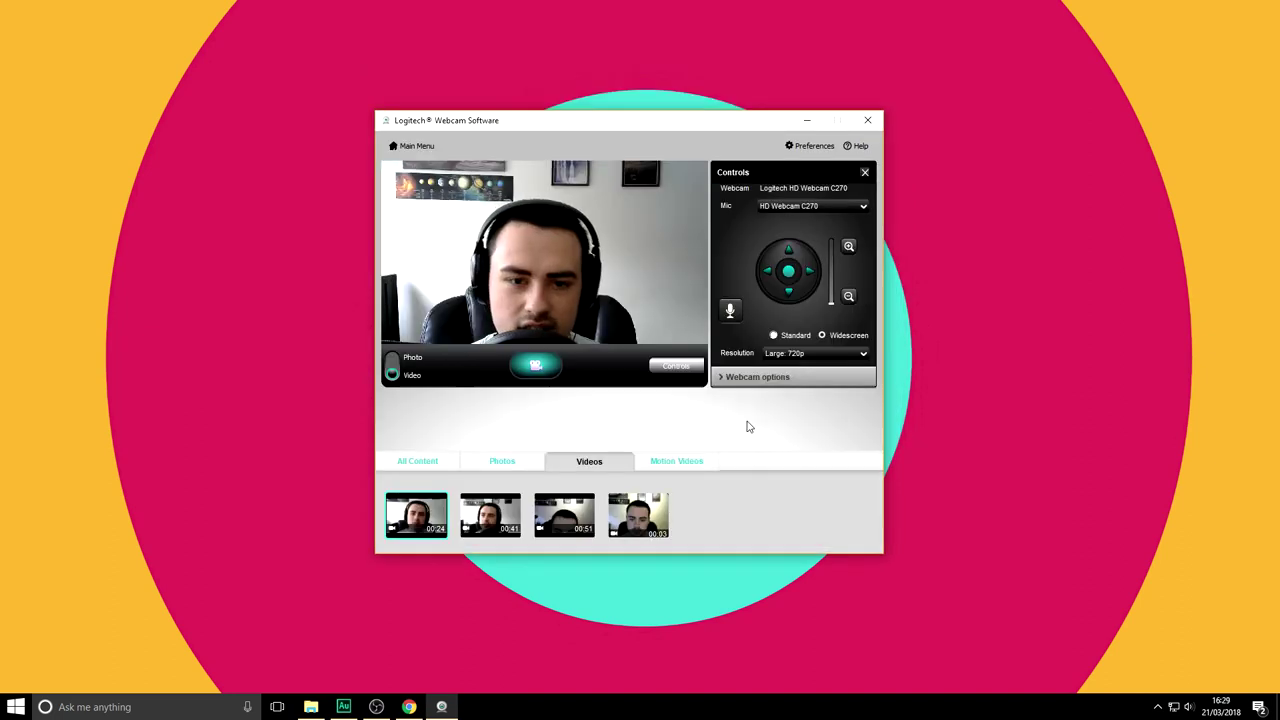
{"action": "left_click_drag", "start_coordinate": [684, 121], "coordinate": [705, 103]}
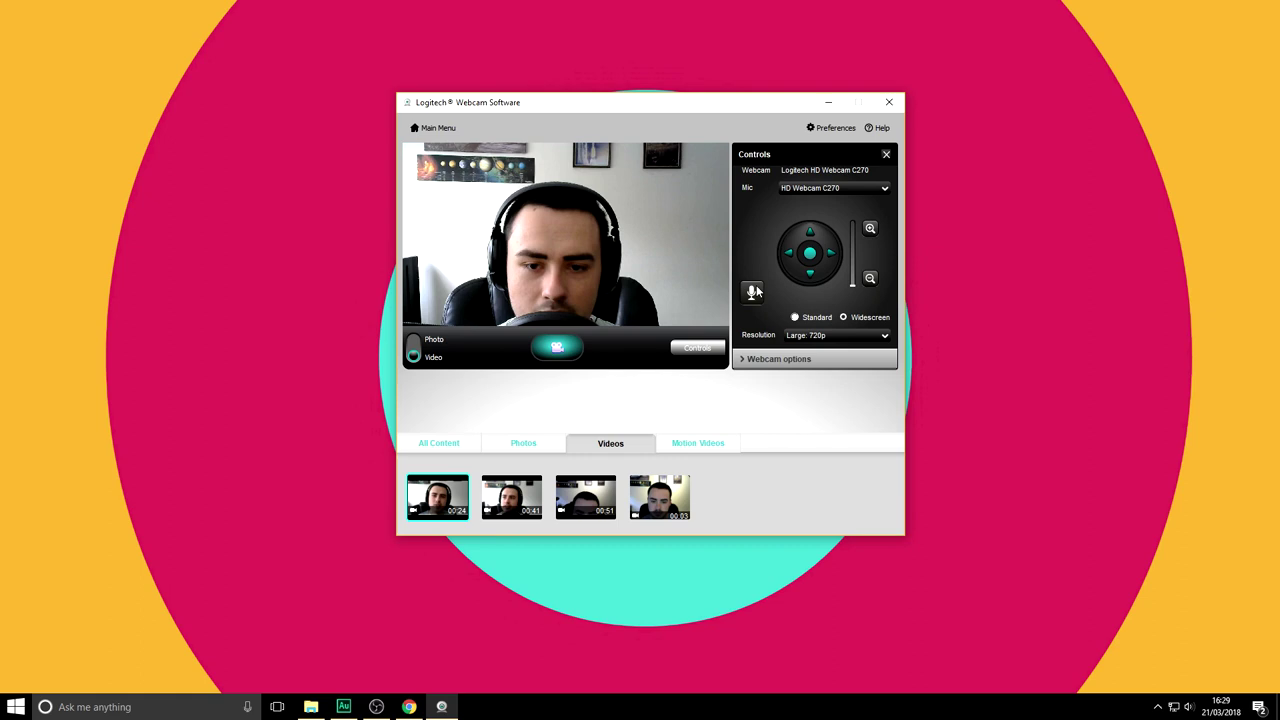
{"action": "mouse_move", "coordinate": [725, 104]}
{"action": "left_mouse_down"}
{"action": "mouse_move", "coordinate": [661, 118]}
{"action": "mouse_move", "coordinate": [717, 128]}
{"action": "left_mouse_up"}
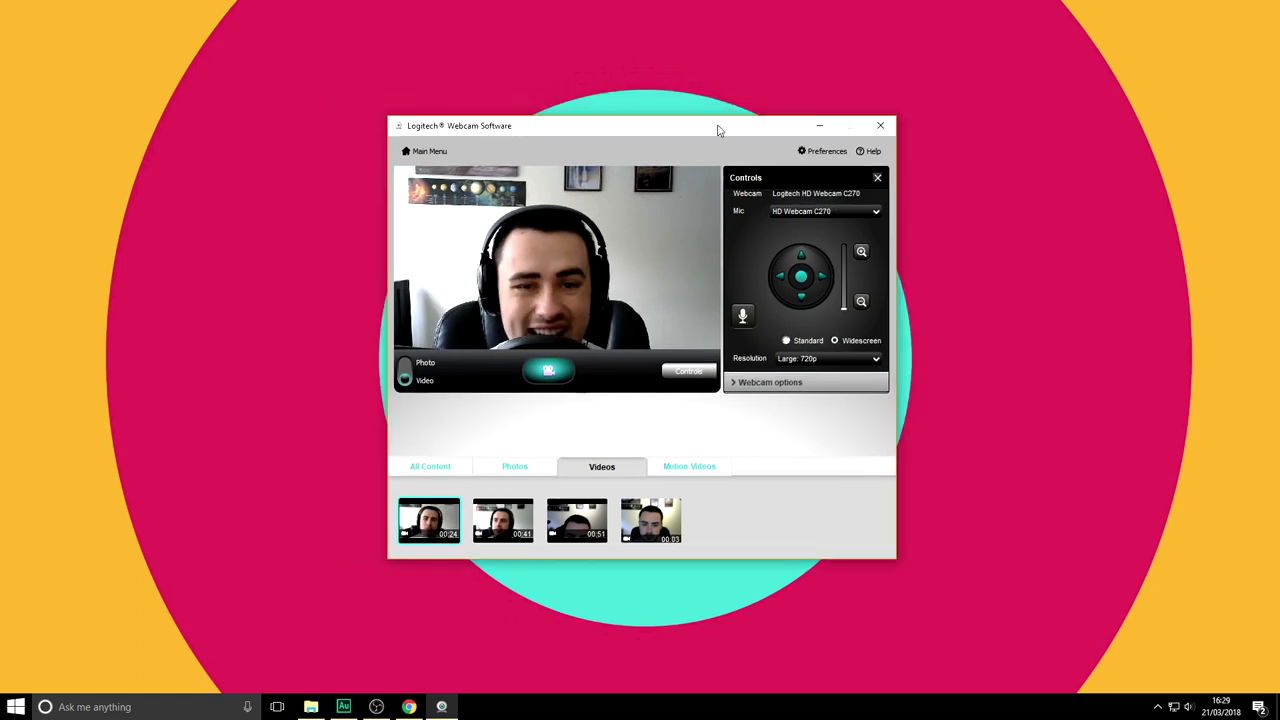